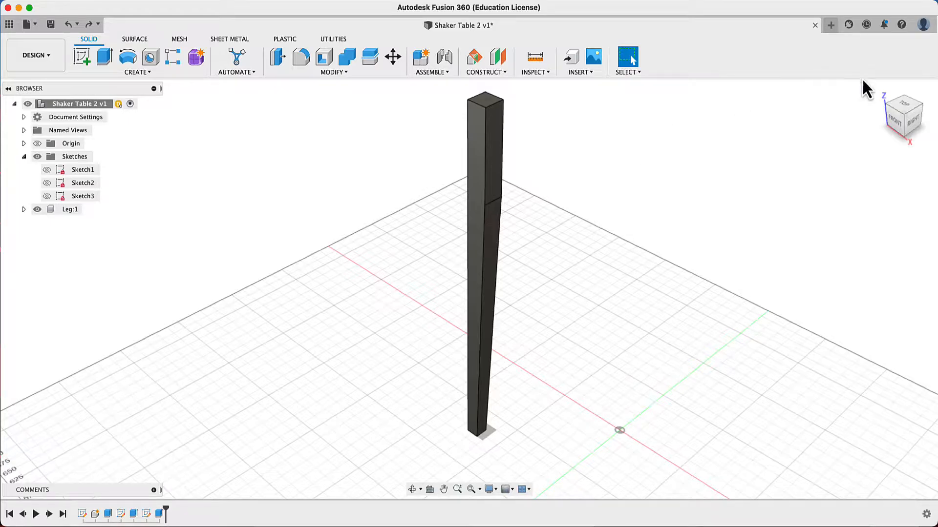
- Start a new sketch on the back face of the leg's straight upper section
click(920, 105)
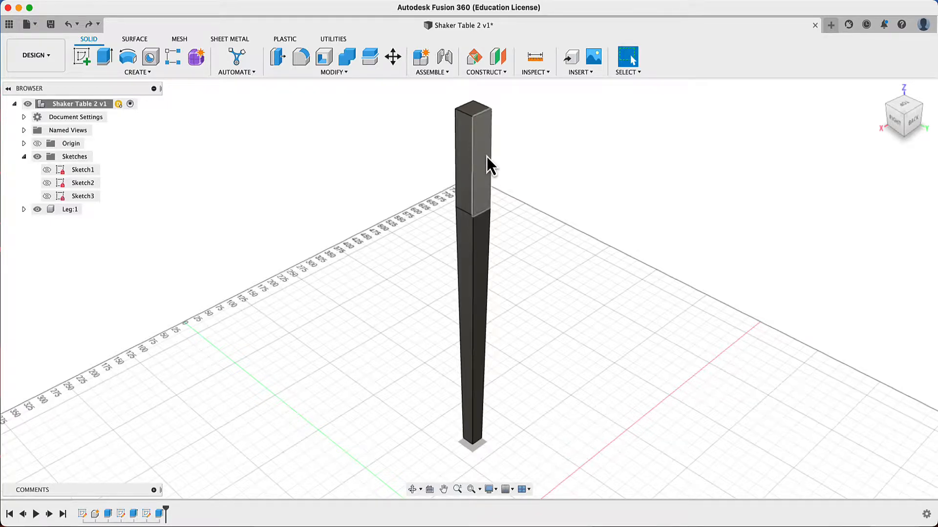
click(80, 59)
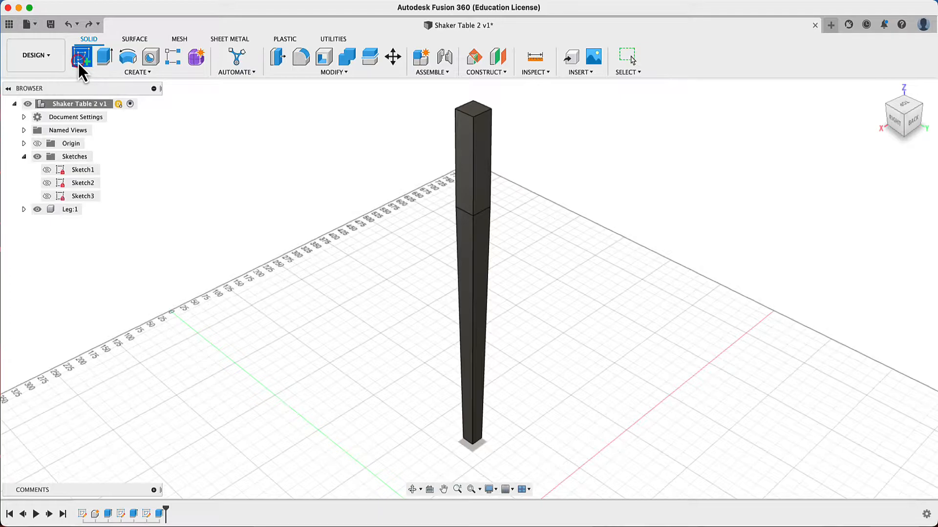
click(486, 158)
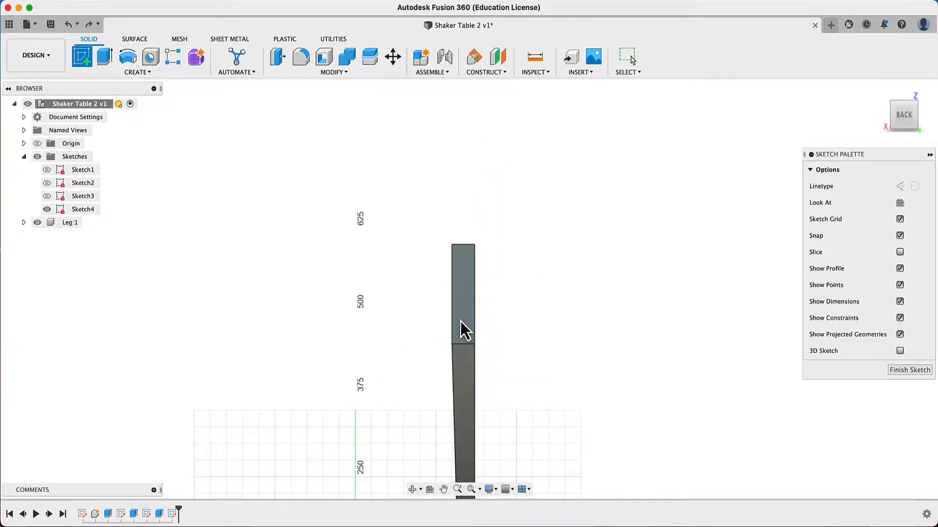
scroll(458, 318, up, 10)
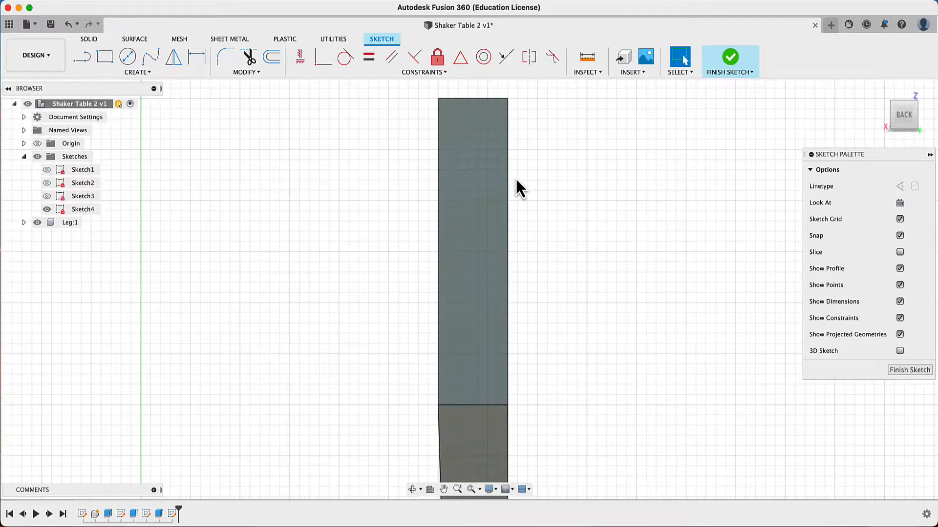
- Draw a rectangle down from the leg's top edge, 125 mm high and as wide as the MaterialThickness parameter
key(r)
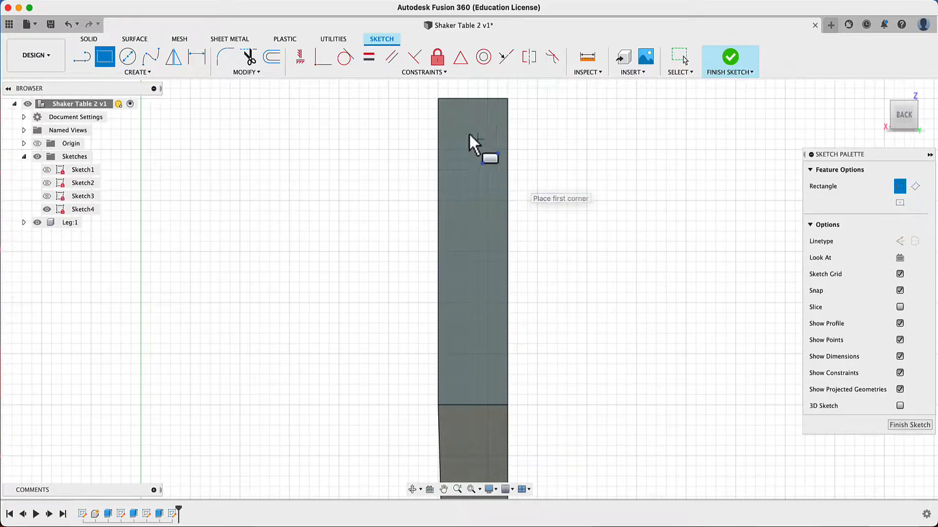
click(449, 98)
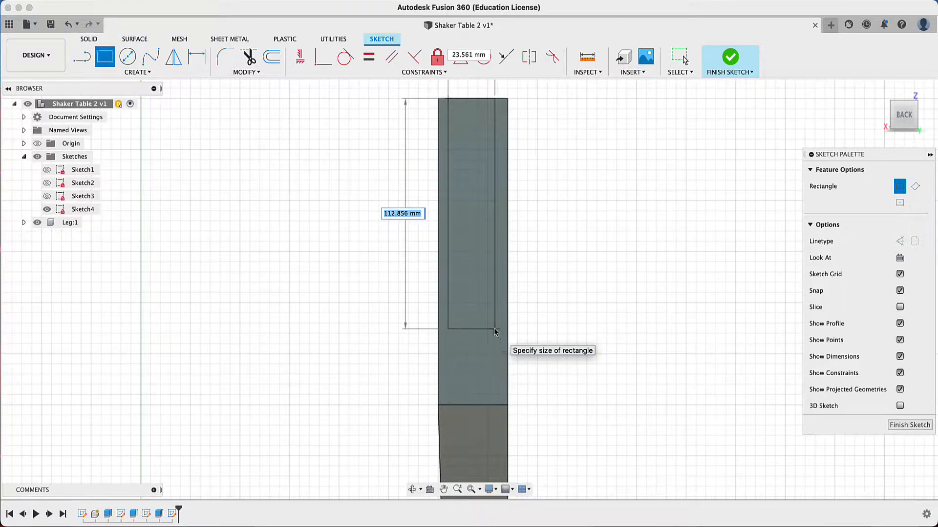
text(125)
key(Tab)
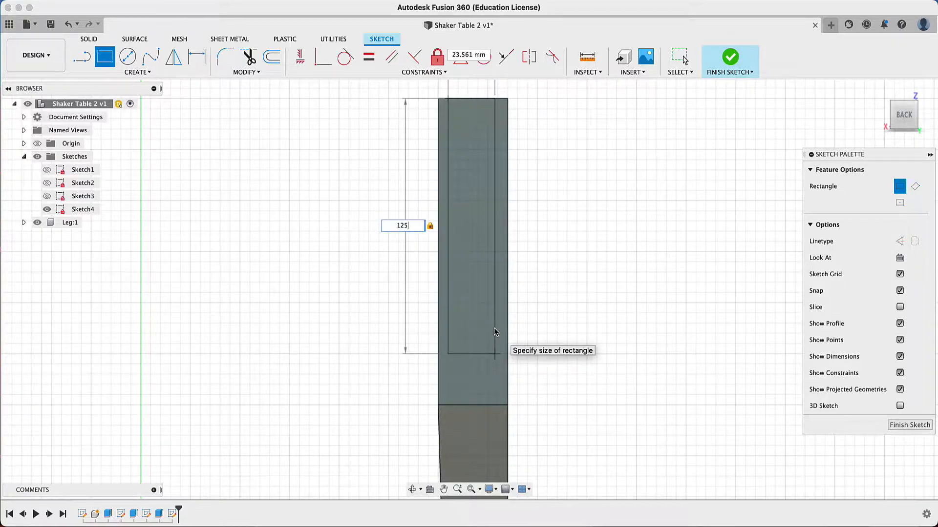
key(Tab)
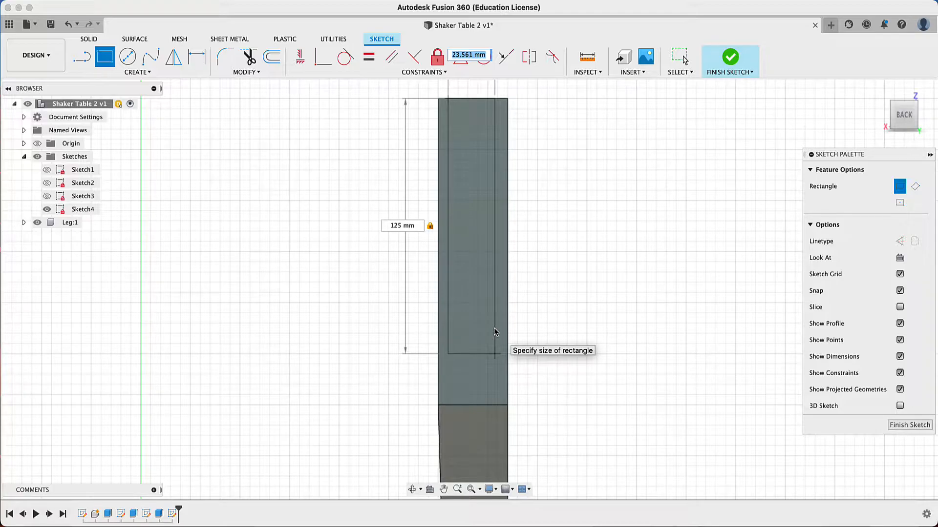
text(M)
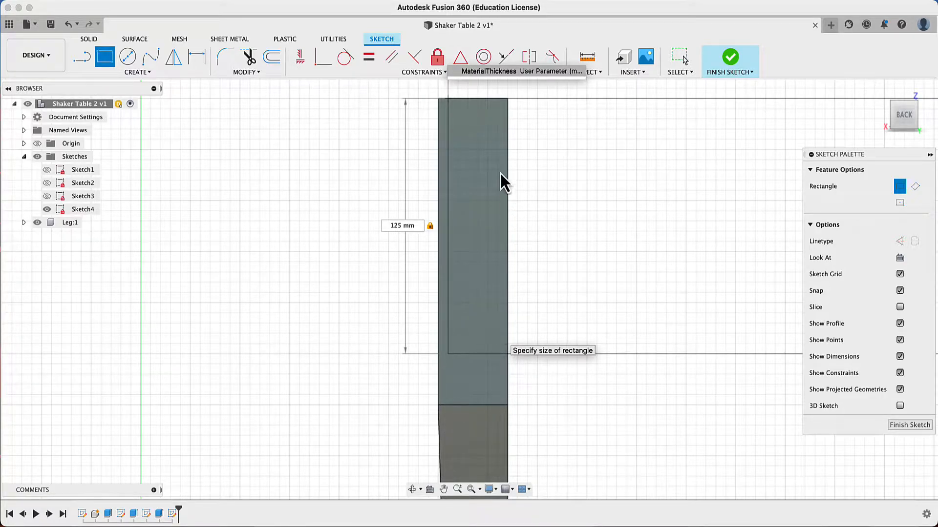
click(476, 71)
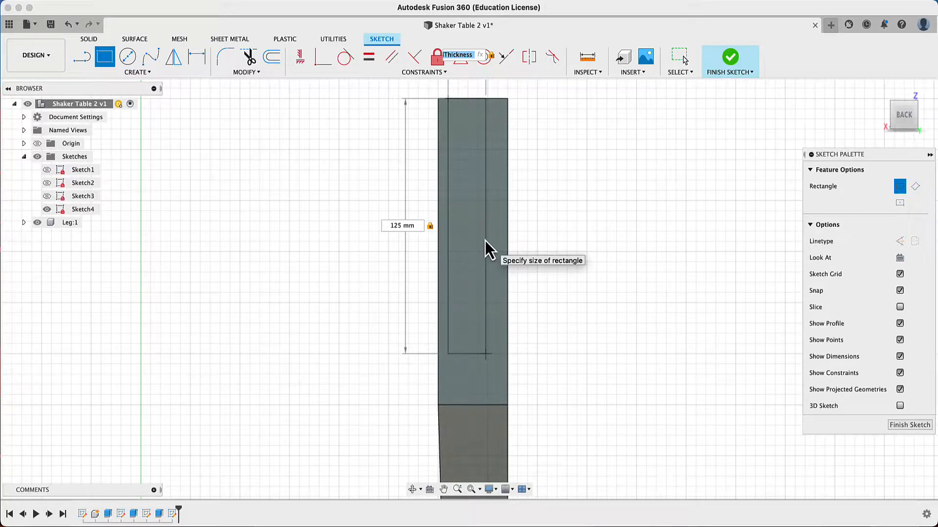
key(Return)
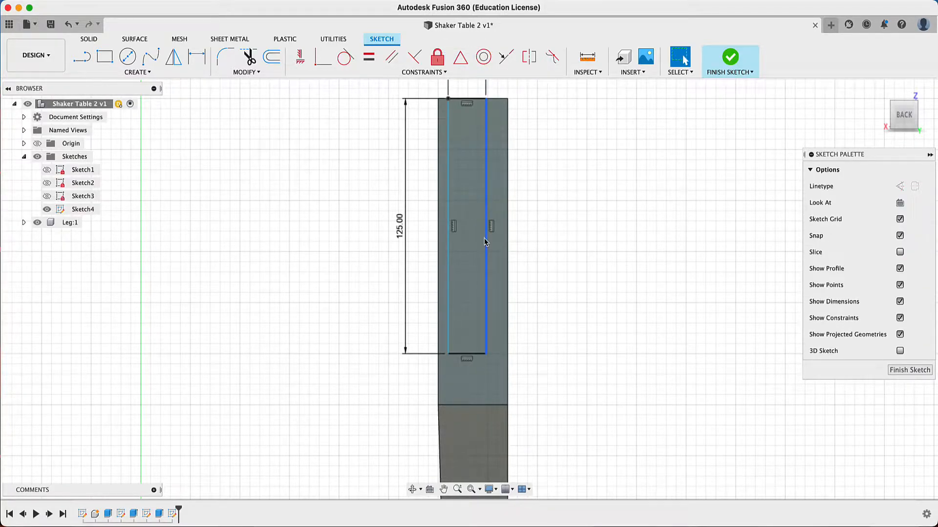
- Dimension the rectangle's right upper corner 3 mm from the leg's right edge in the back view
scroll(484, 242, down, 3)
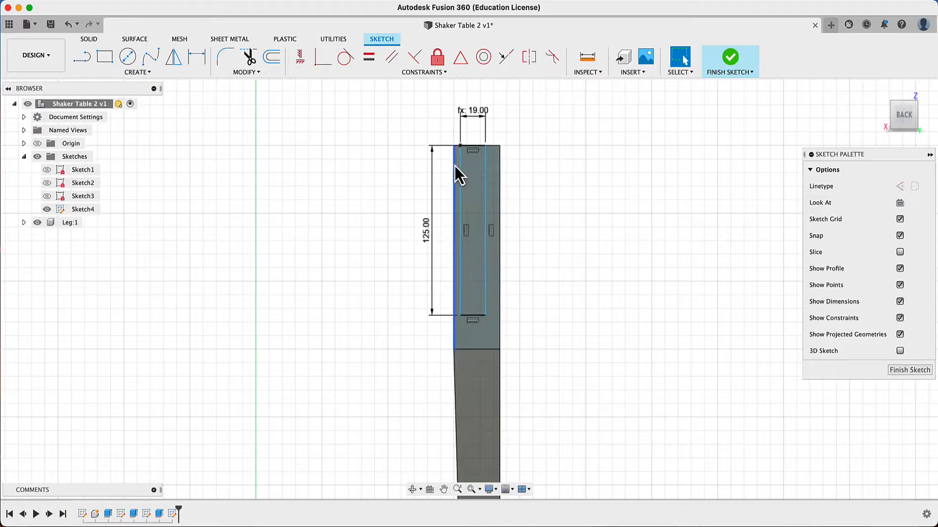
scroll(450, 143, up, 5)
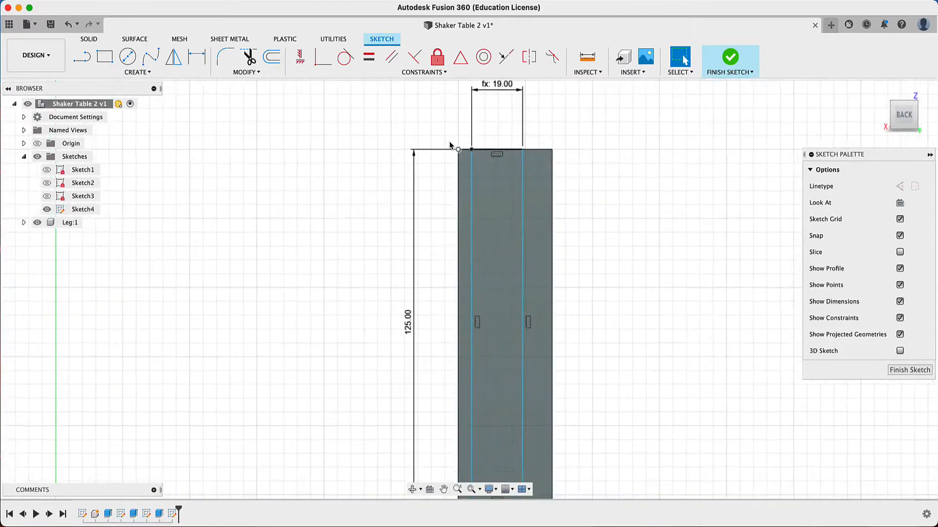
scroll(450, 145, down, 2)
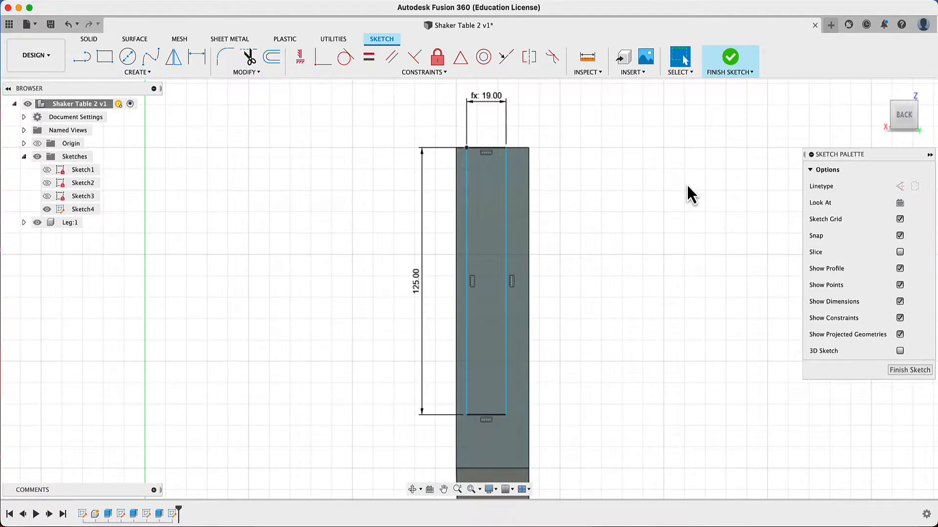
key(d)
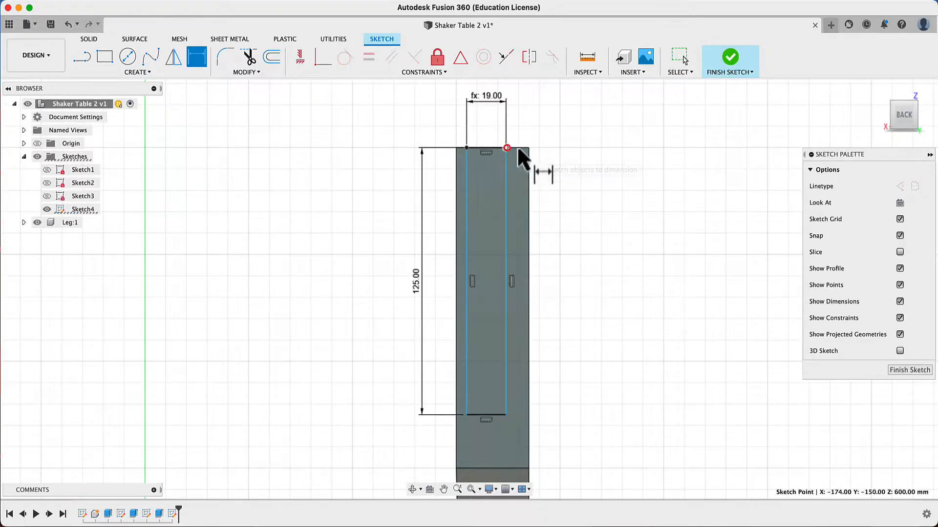
click(518, 149)
click(526, 146)
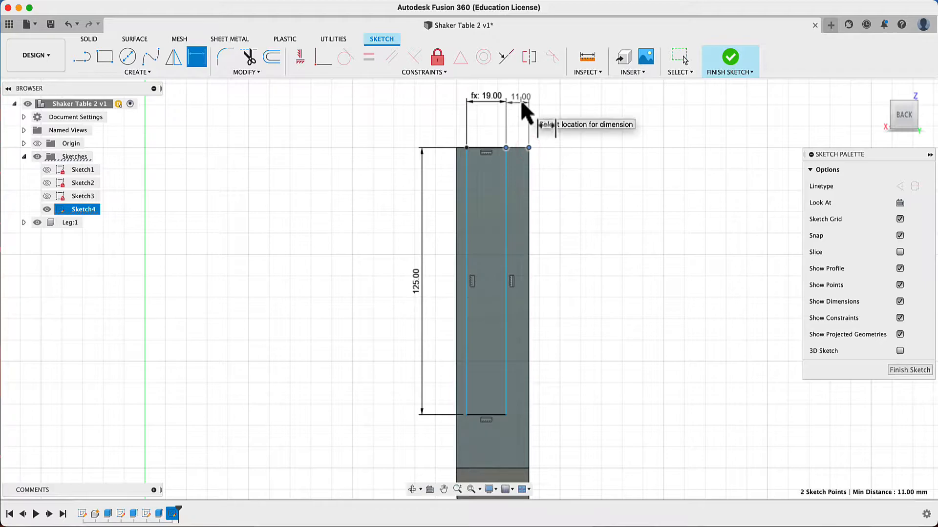
click(521, 102)
text(3)
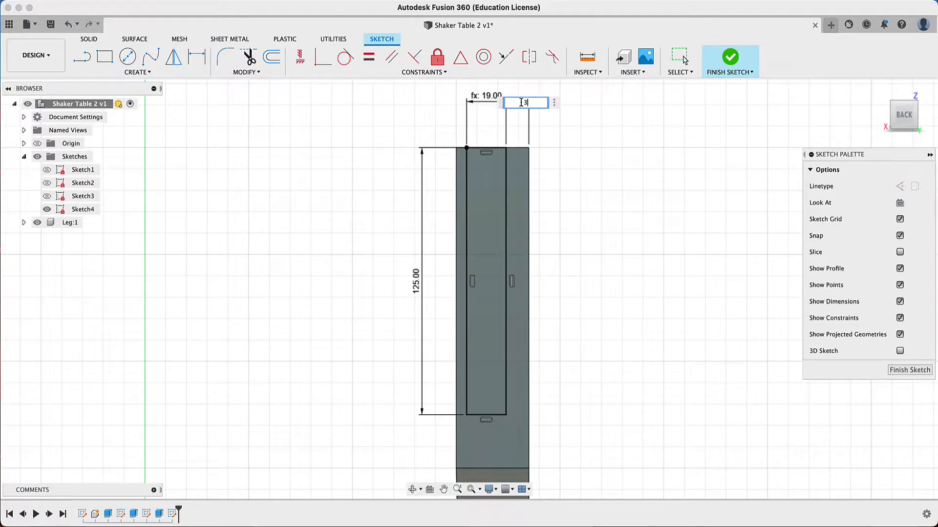
key(Return)
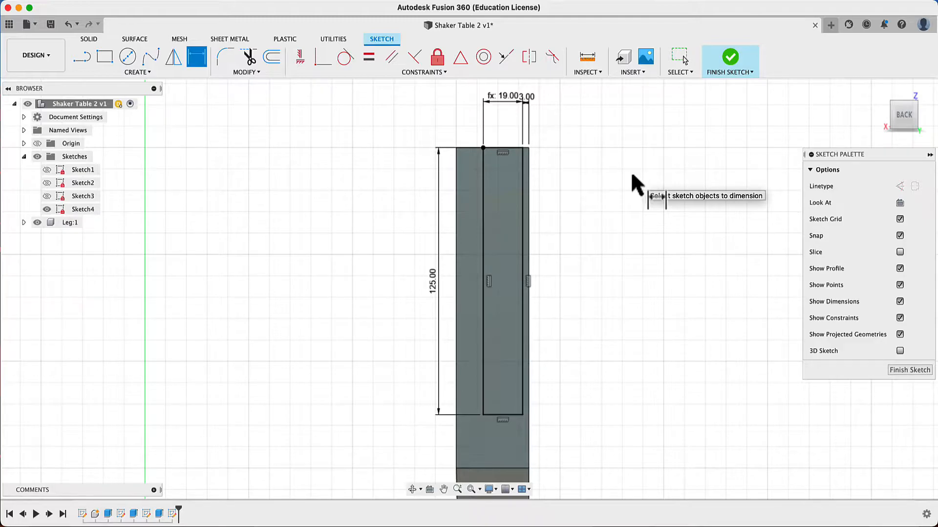
- Draw a second rectangle inside the first, starting on the leg's top edge, 9 mm wide and 119 mm high
key(r)
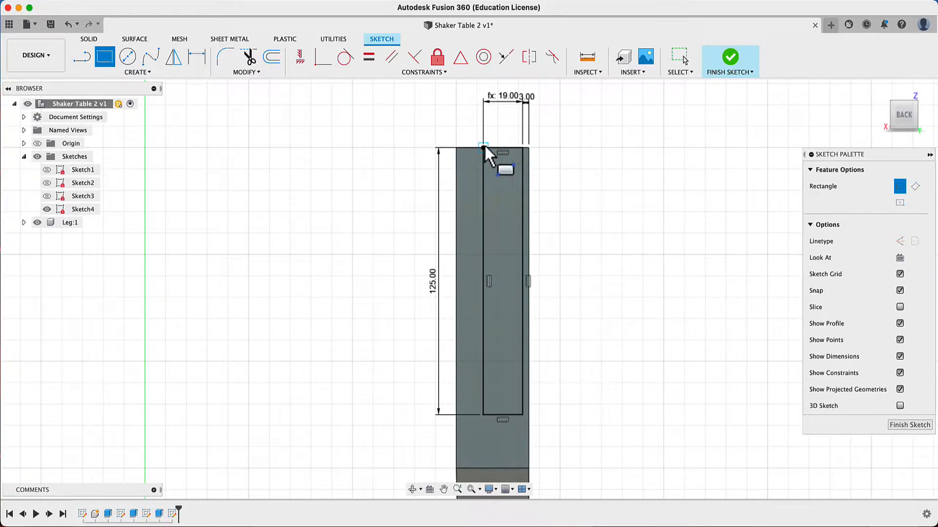
click(513, 148)
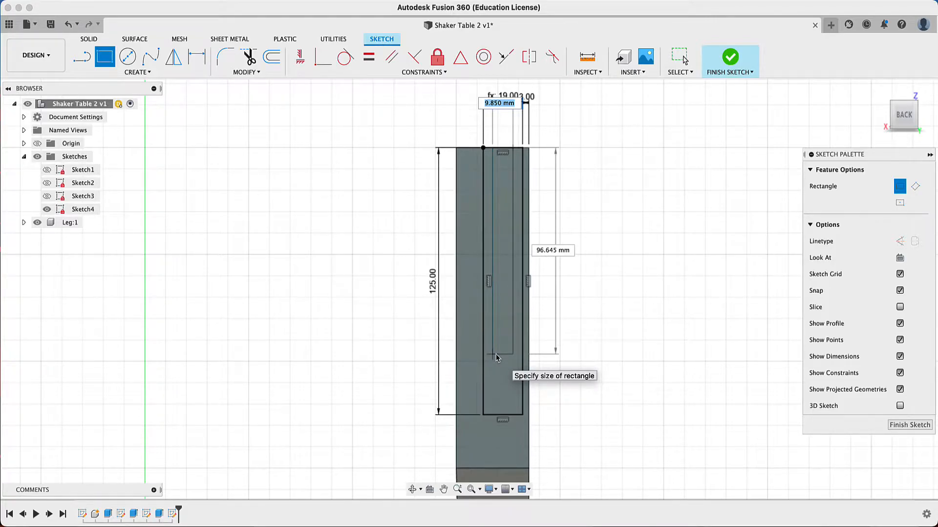
text(9)
key(Tab)
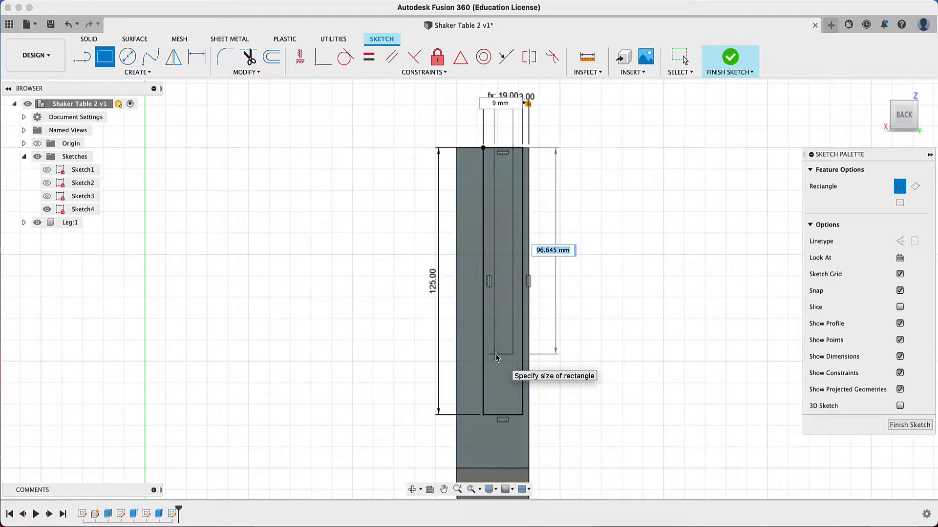
text(119)
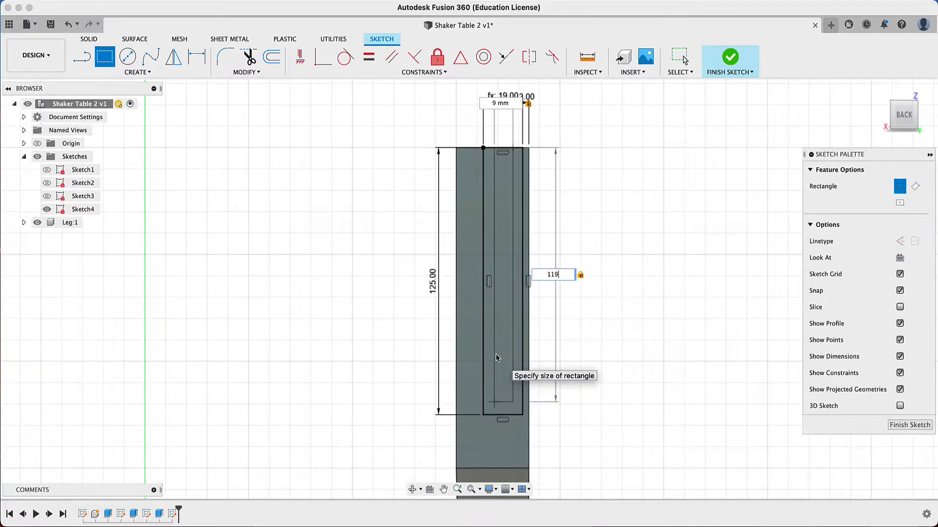
key(Return)
key(Escape)
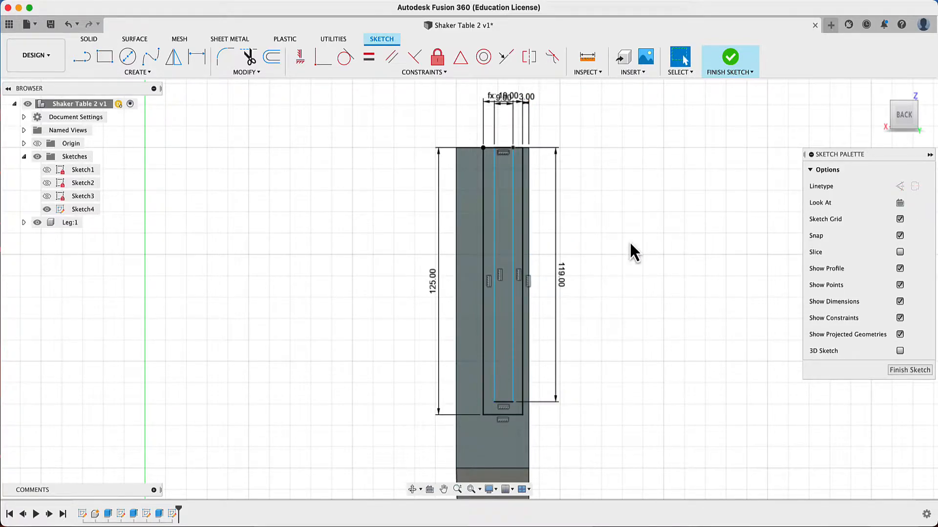
- Centre the inner rectangle within the outer one by applying a midpoint constraint between their top lines
scroll(501, 153, up, 1)
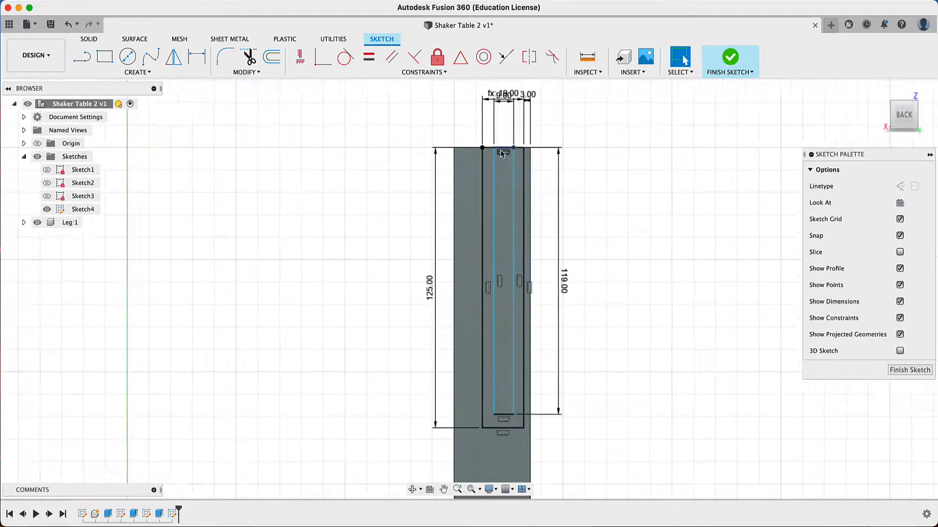
scroll(501, 154, up, 3)
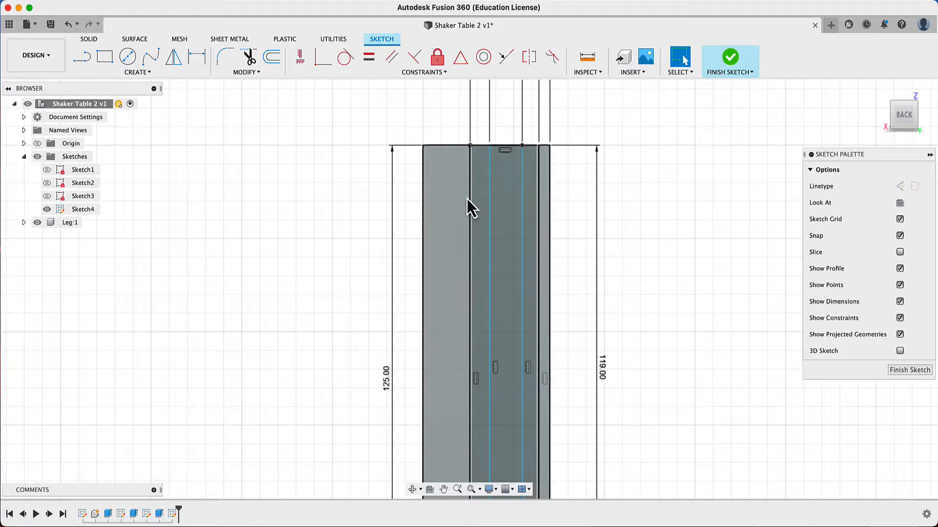
scroll(514, 200, down, 2)
scroll(514, 200, down, 1)
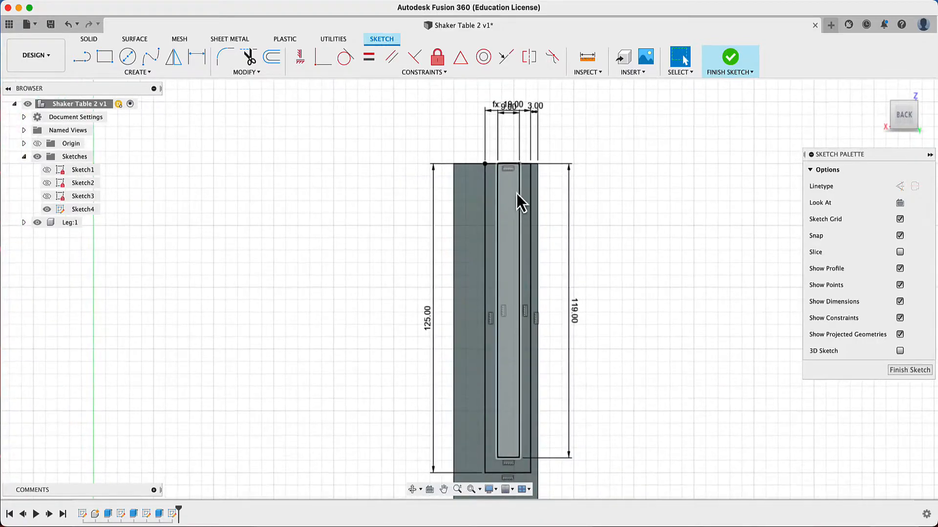
click(460, 61)
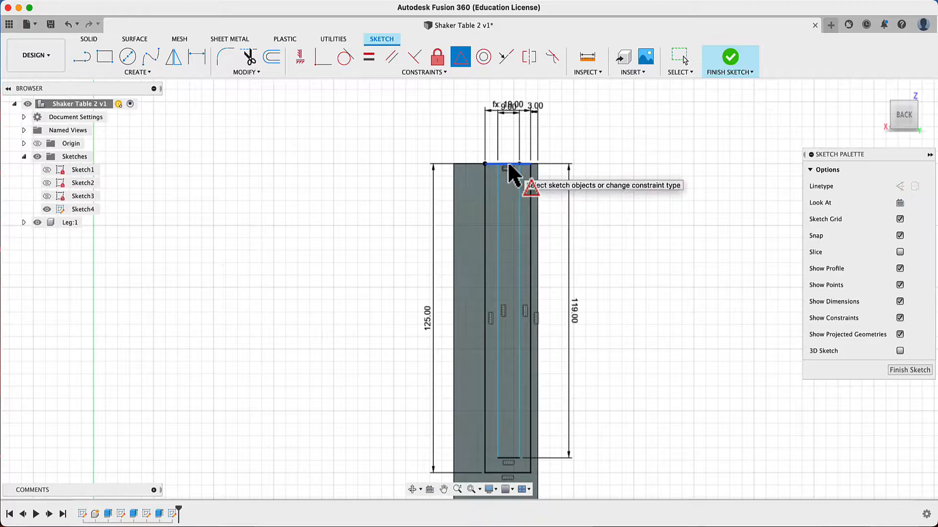
scroll(508, 166, up, 5)
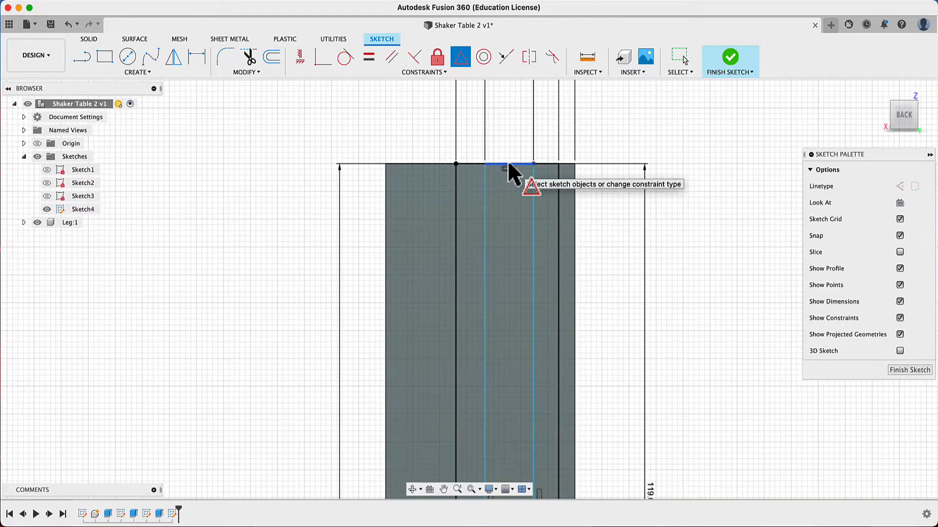
click(508, 164)
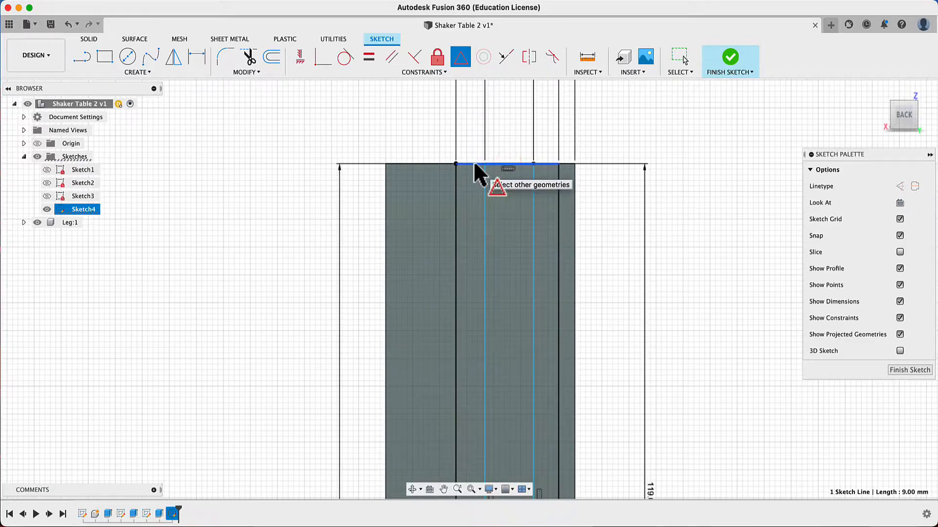
click(473, 164)
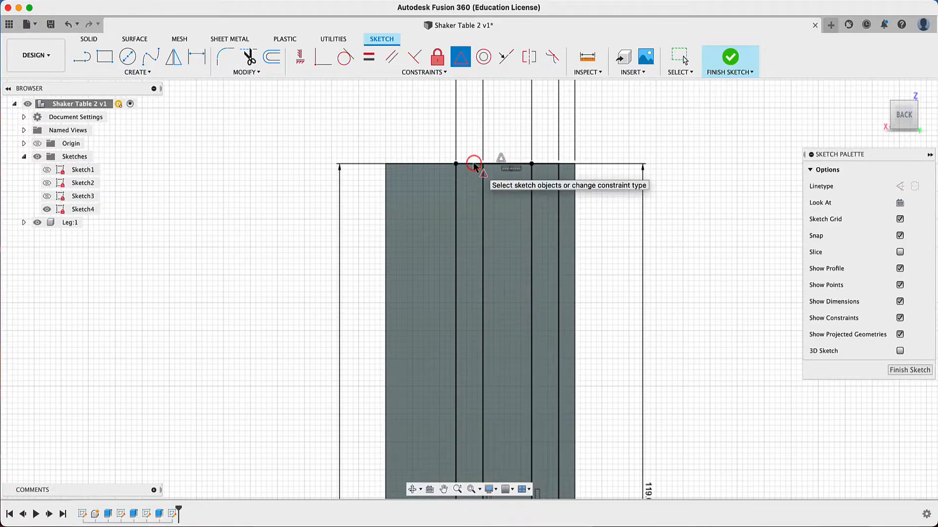
- Examine the dimensions and centring of the two nested rectangles on the leg's upper back face
scroll(574, 180, down, 5)
scroll(571, 178, down, 1)
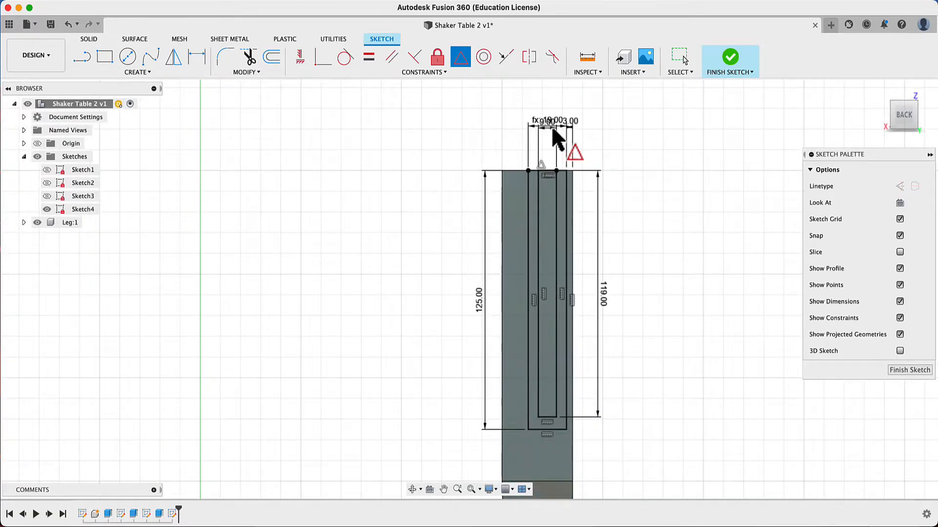
scroll(544, 117, up, 2)
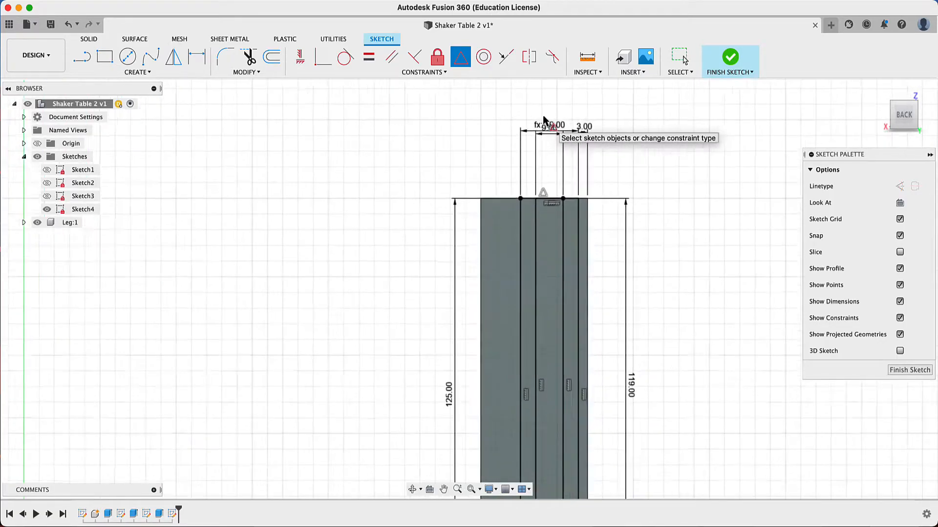
scroll(546, 124, up, 4)
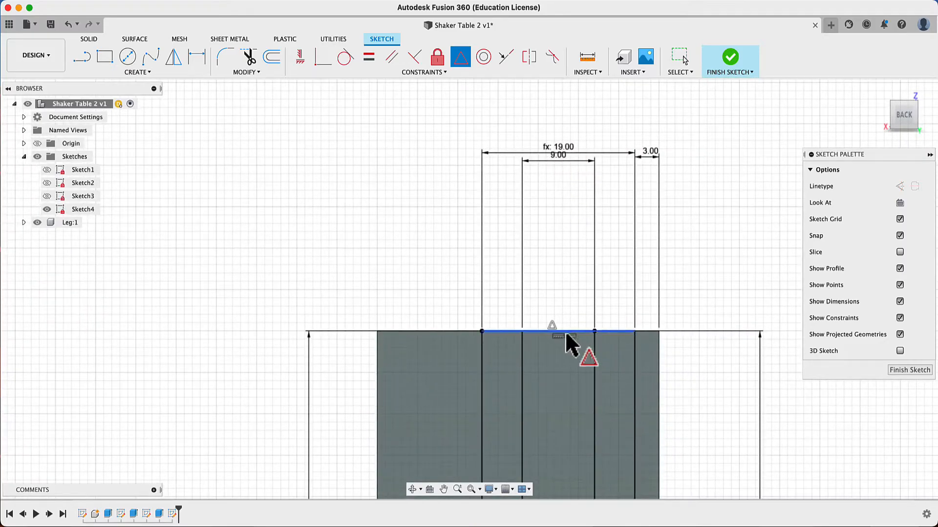
scroll(547, 348, down, 4)
scroll(546, 346, down, 3)
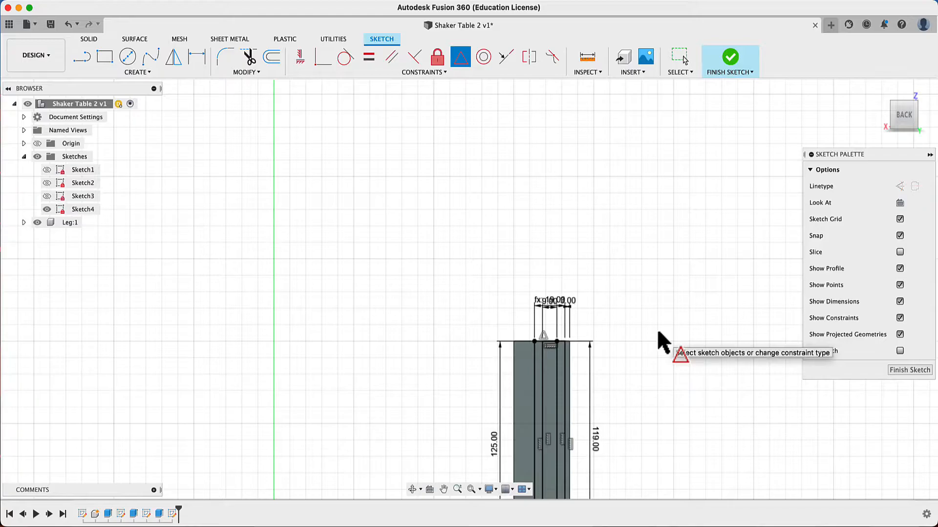
click(443, 490)
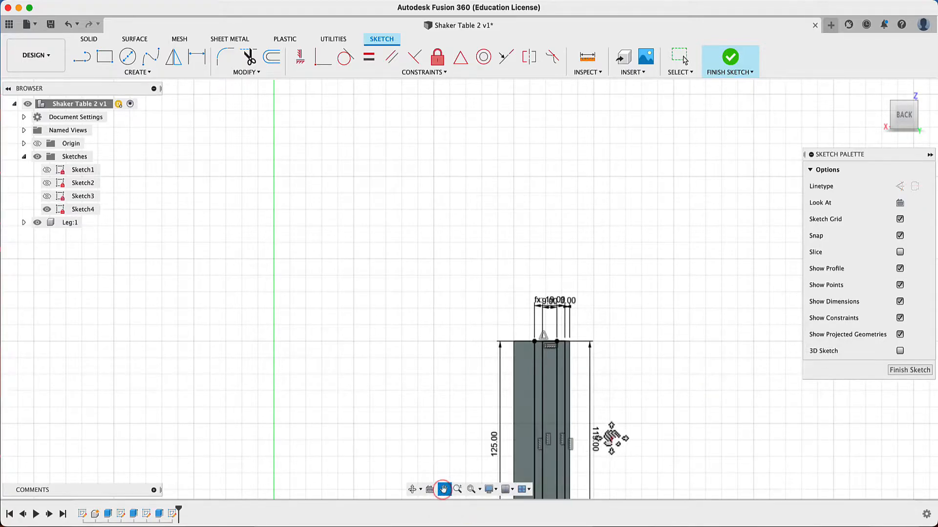
drag(613, 438, 622, 251)
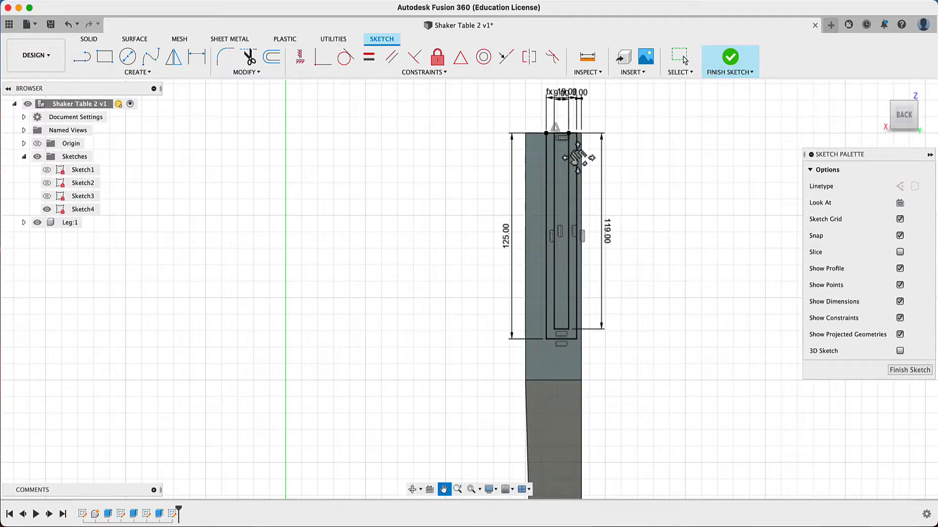
key(Escape)
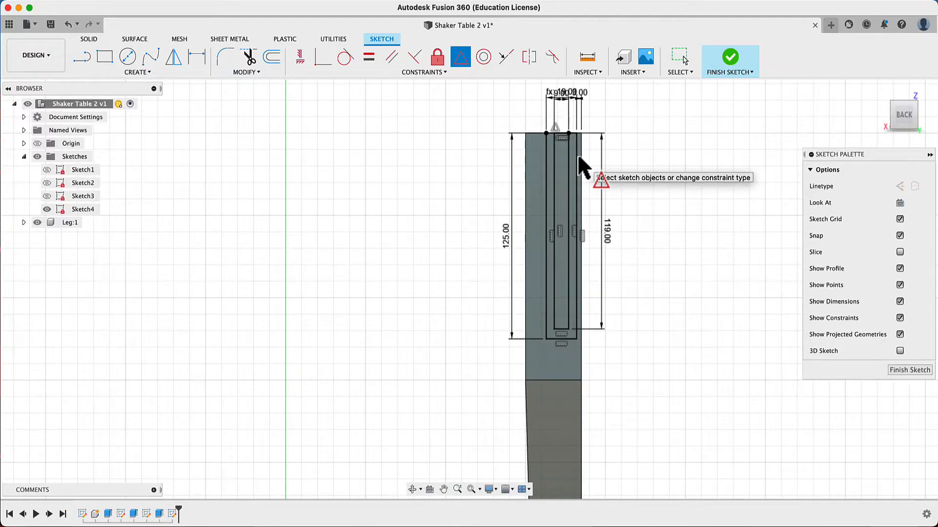
key(Escape)
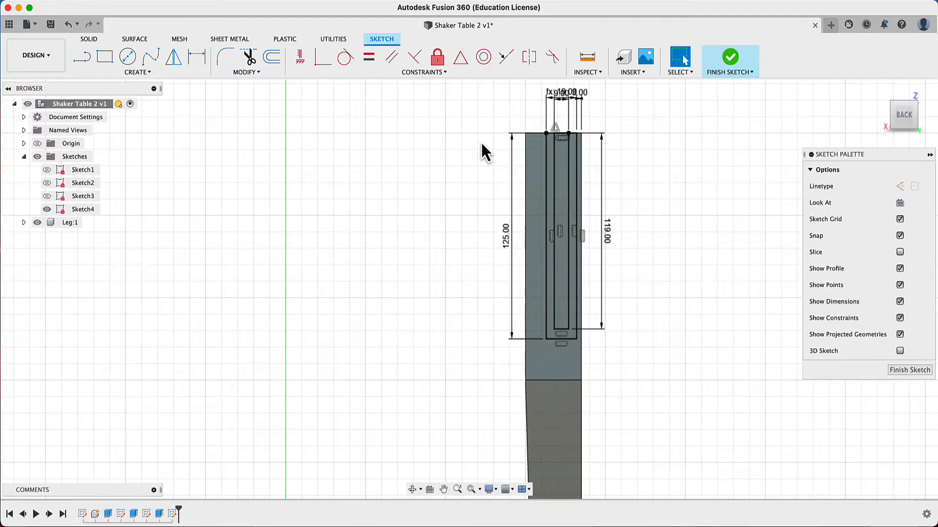
- Draw a horizontal line across the inner rectangle, about 17 mm below the leg's top edge
key(l)
scroll(556, 158, up, 2)
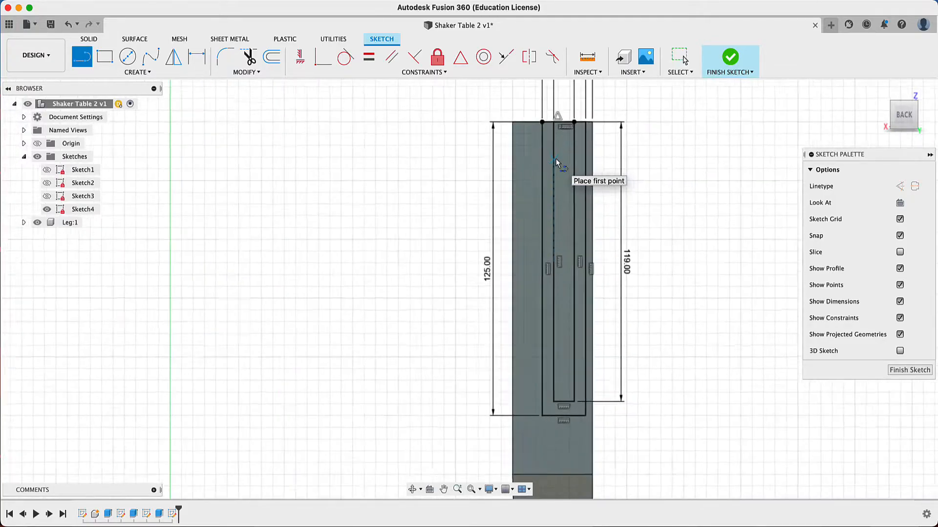
scroll(556, 158, up, 3)
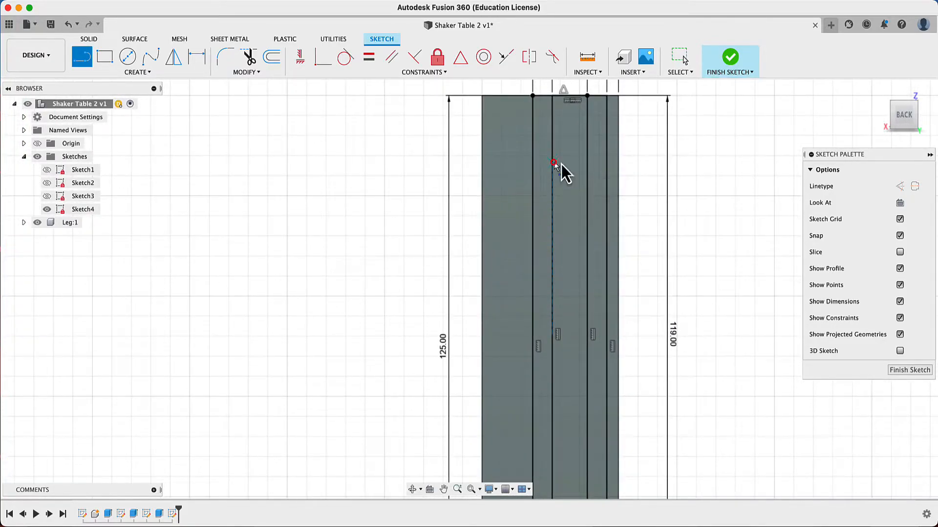
click(553, 162)
double_click(586, 164)
scroll(586, 163, down, 3)
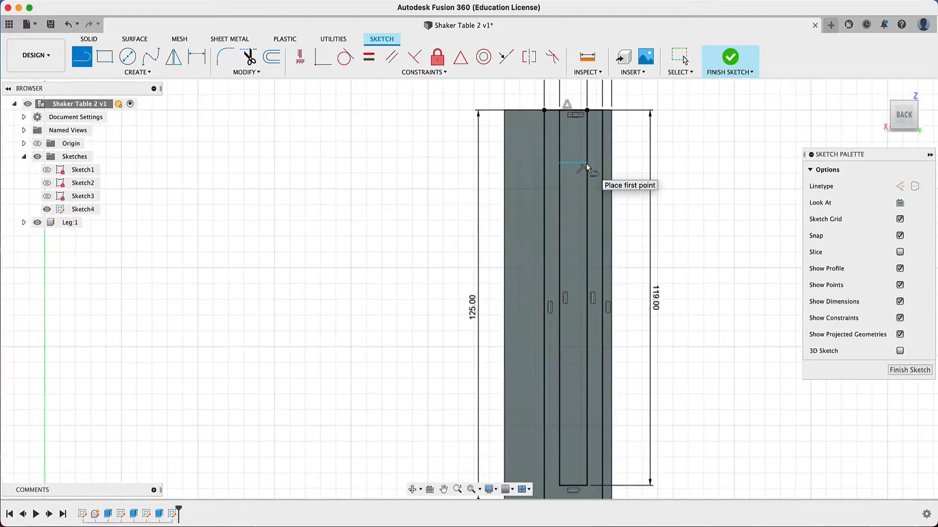
- Dimension the horizontal line inside the inner rectangle 10 mm below the leg's top edge
key(d)
click(560, 110)
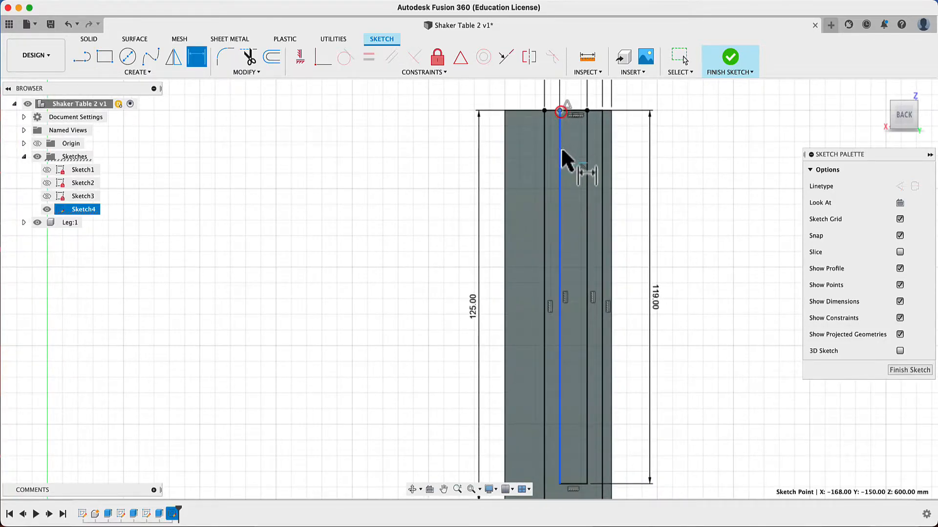
click(560, 163)
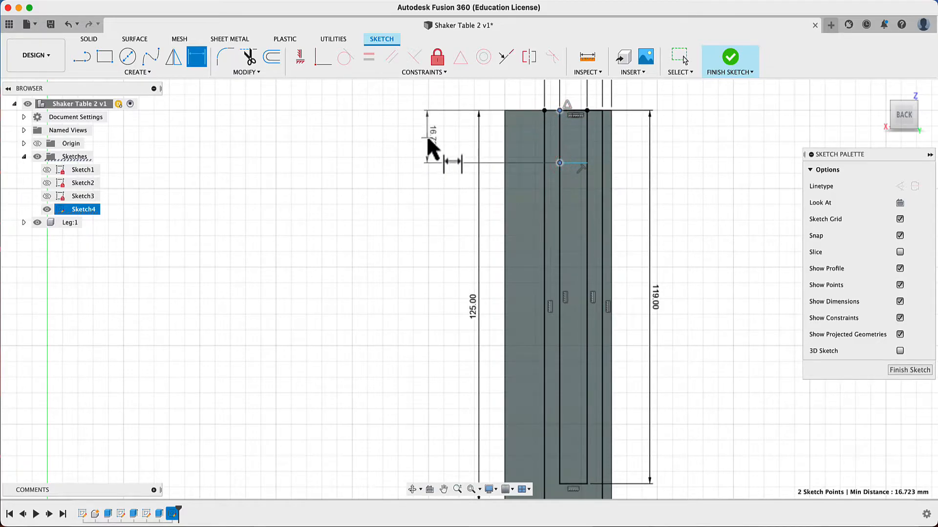
click(429, 142)
text(1)
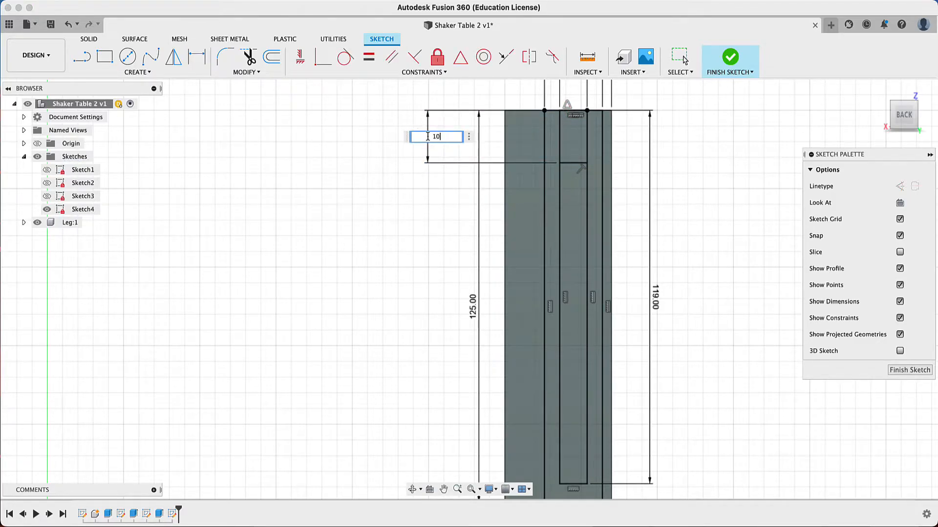
text(0)
key(Return)
scroll(428, 140, down, 2)
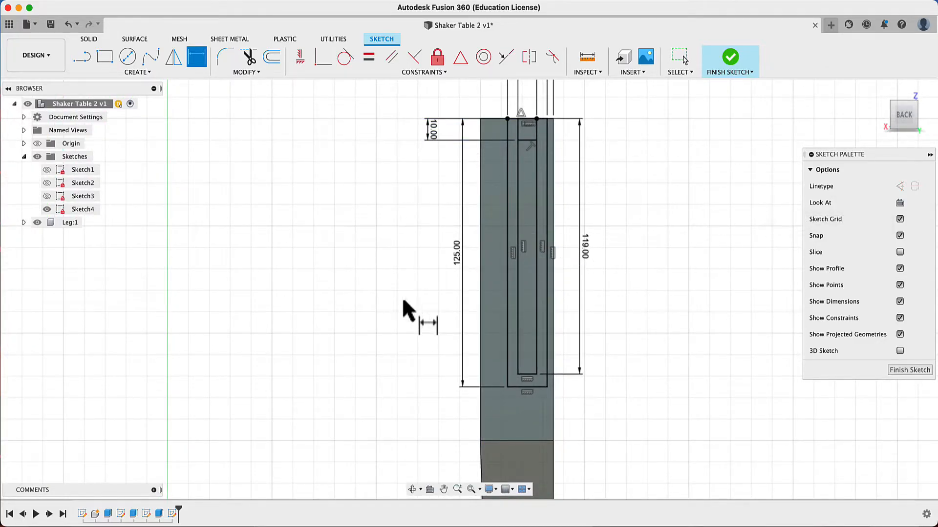
- Review the width, offset and height dimensions of the nested rectangles and the short dividing line
click(444, 489)
drag(382, 194, 476, 281)
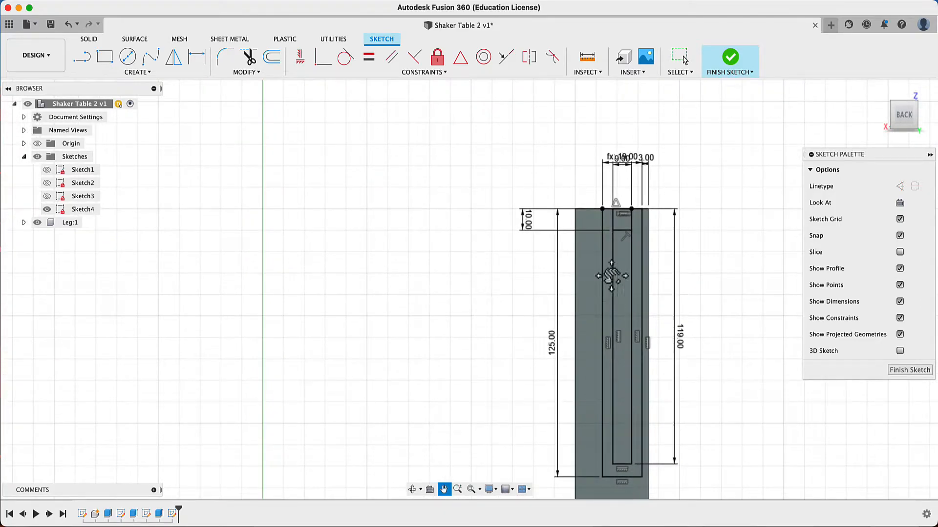
scroll(625, 170, up, 2)
scroll(625, 170, up, 3)
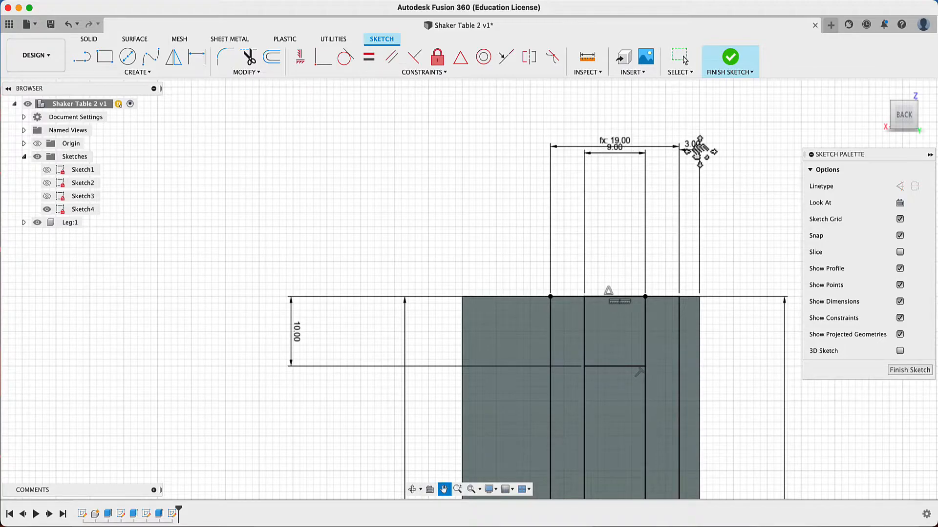
scroll(670, 237, down, 1)
scroll(670, 237, down, 4)
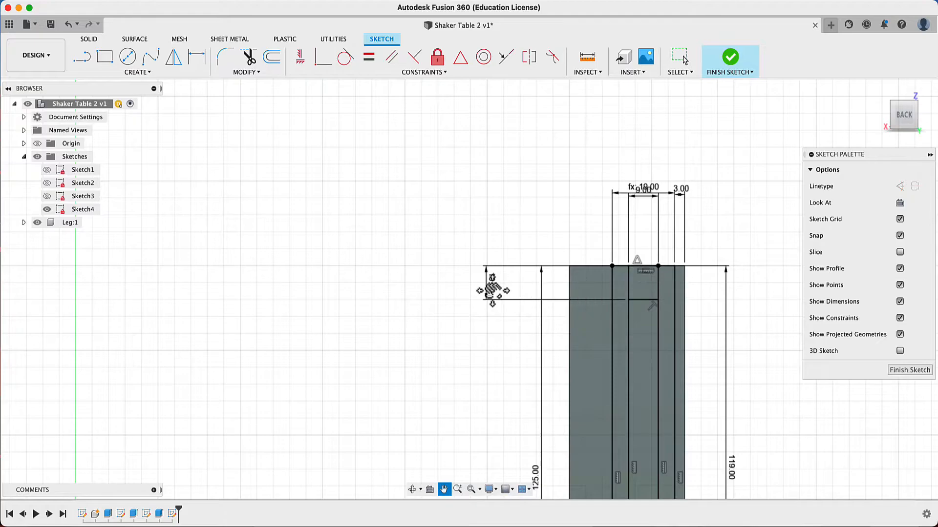
scroll(609, 305, down, 3)
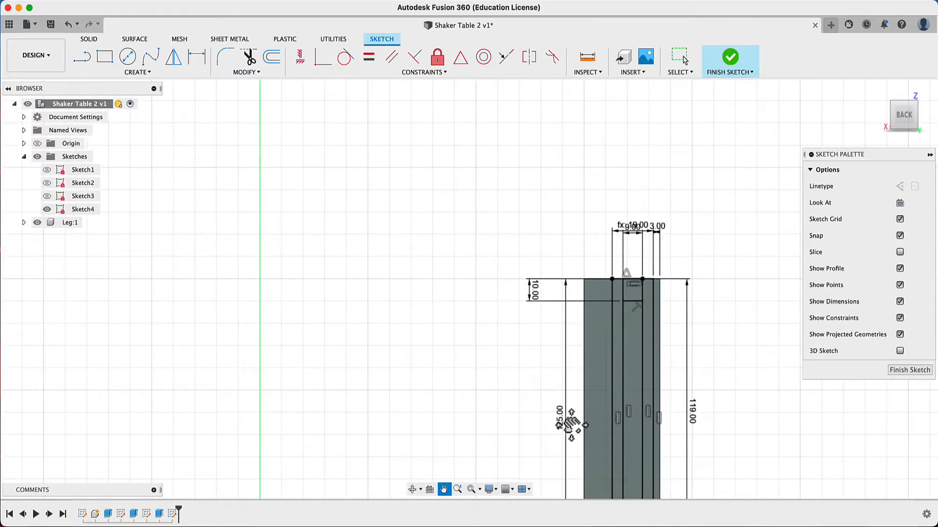
scroll(569, 423, down, 3)
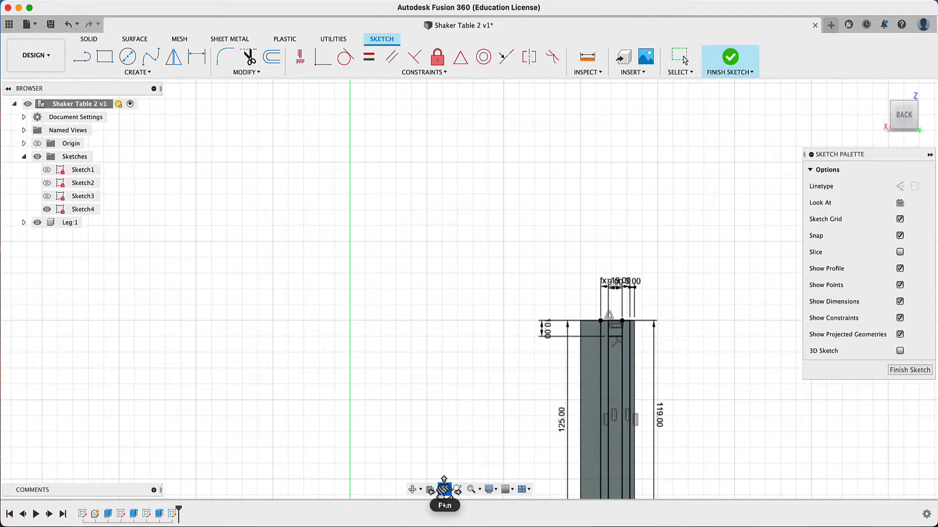
click(444, 489)
mouse_move(517, 398)
mouse_down()
mouse_move(529, 268)
mouse_move(565, 176)
mouse_up()
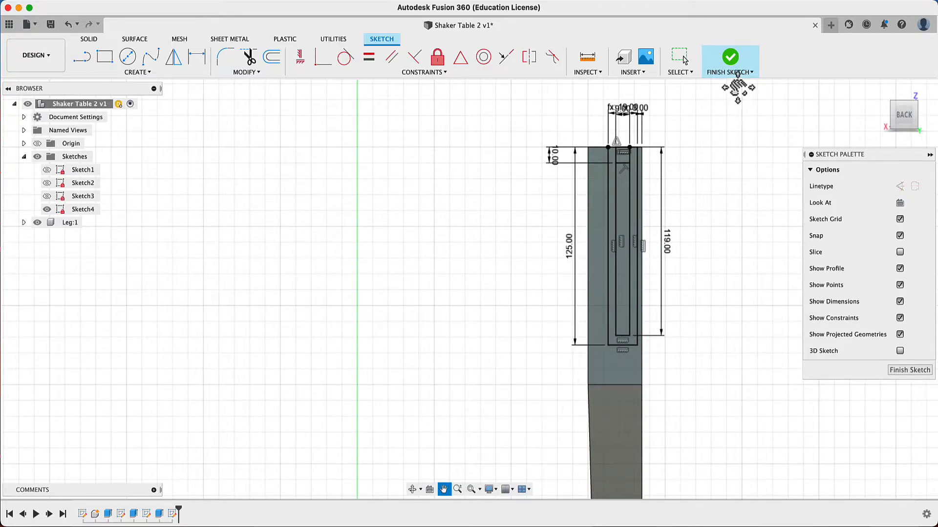
- Finish the sketch and extrude the small upper profile of the inner rectangle -10 mm as a cut into the leg
click(727, 58)
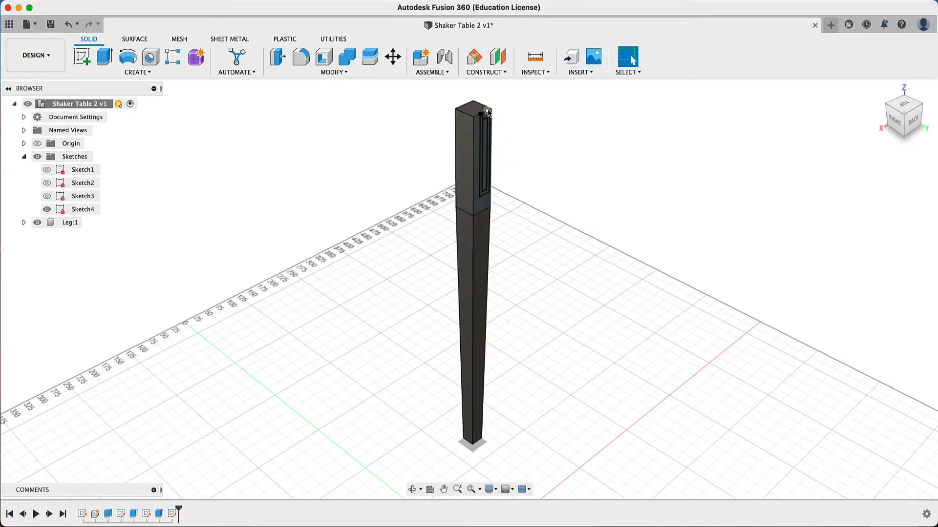
scroll(489, 111, up, 10)
scroll(487, 111, up, 2)
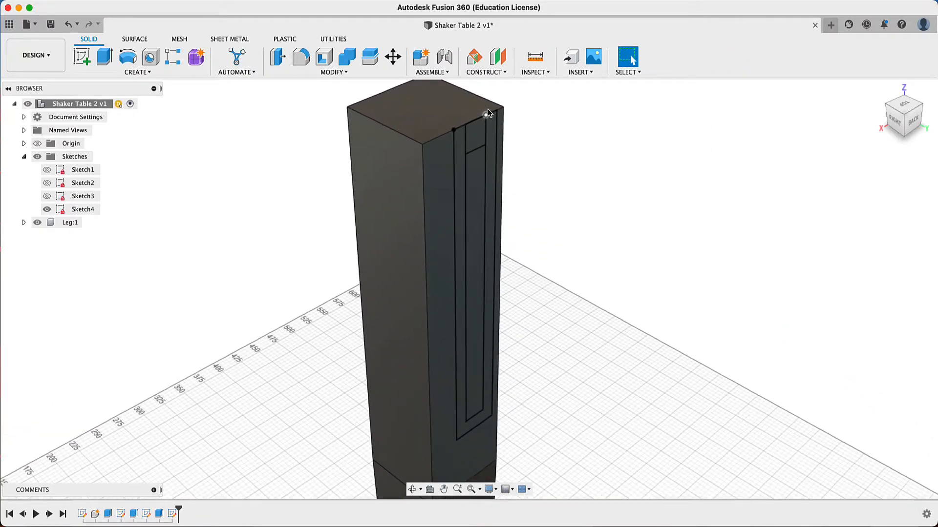
scroll(447, 185, down, 5)
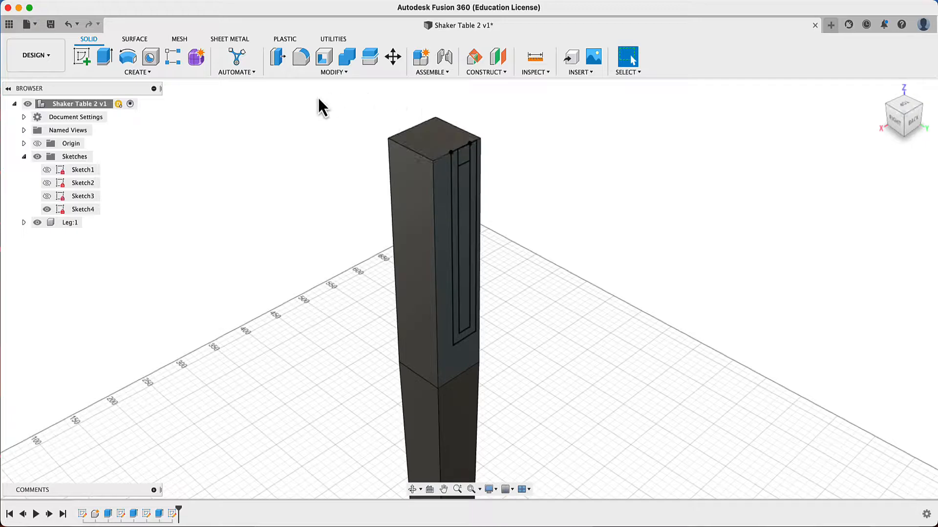
click(104, 59)
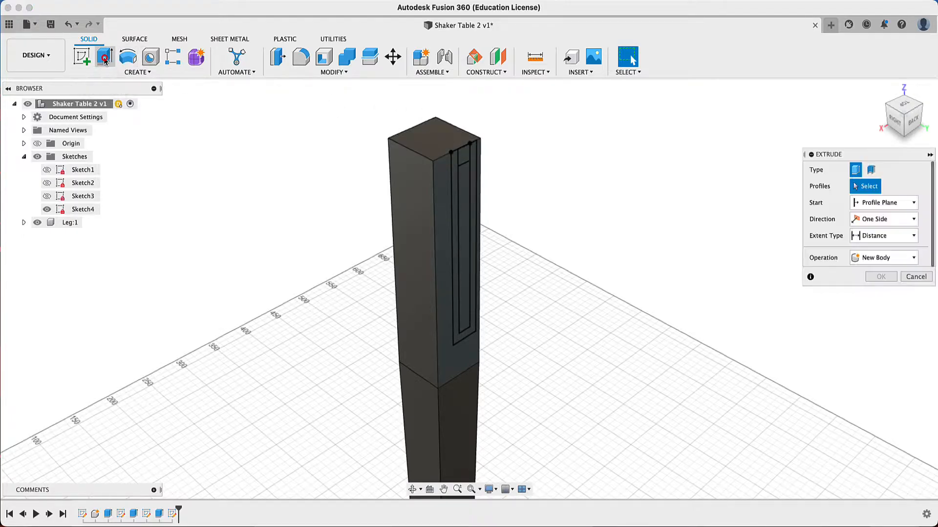
click(464, 157)
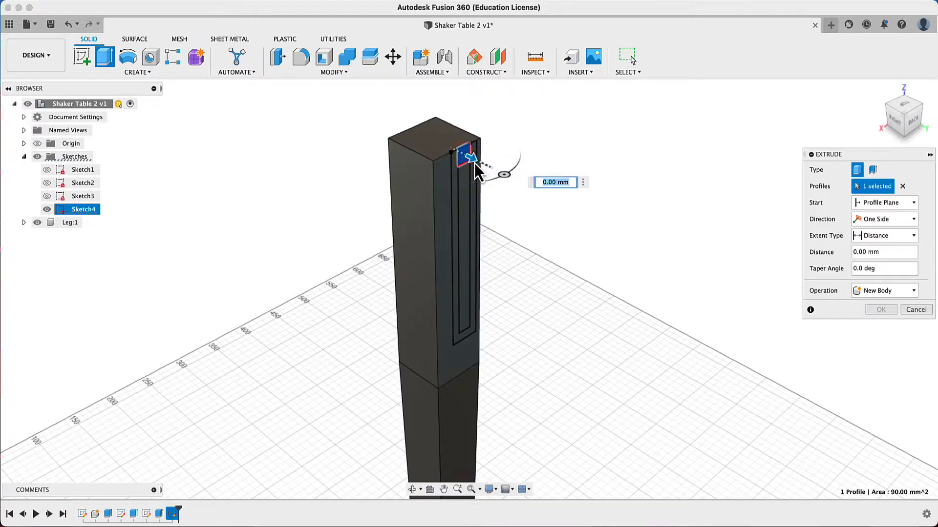
text(-10)
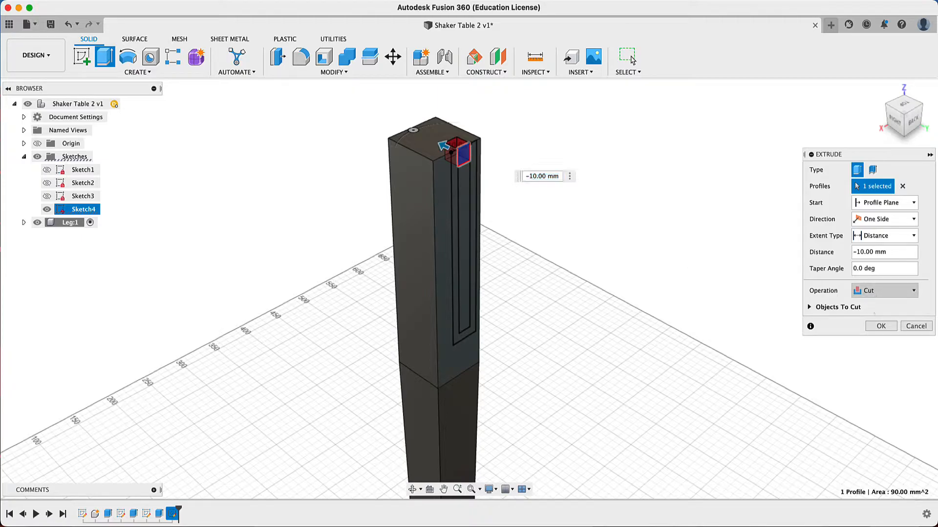
click(880, 327)
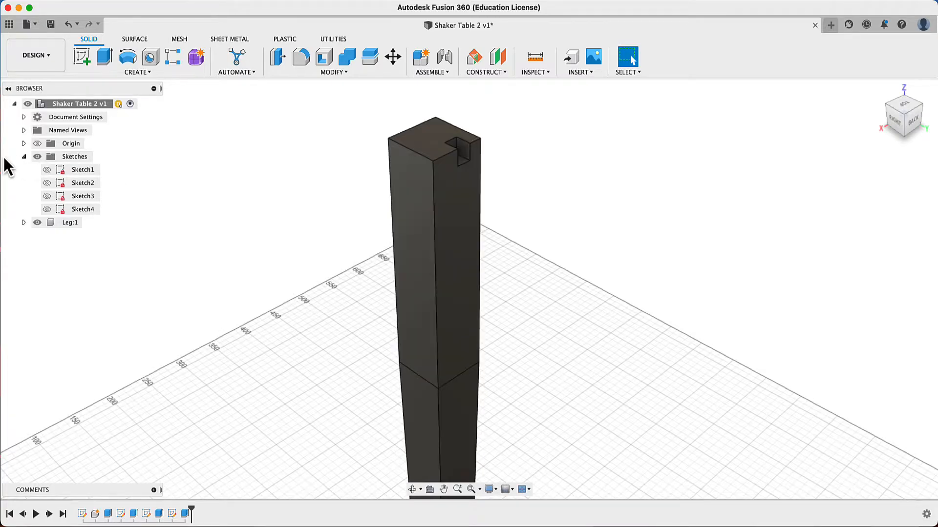
- Make Sketch4 visible again on the leg
click(24, 157)
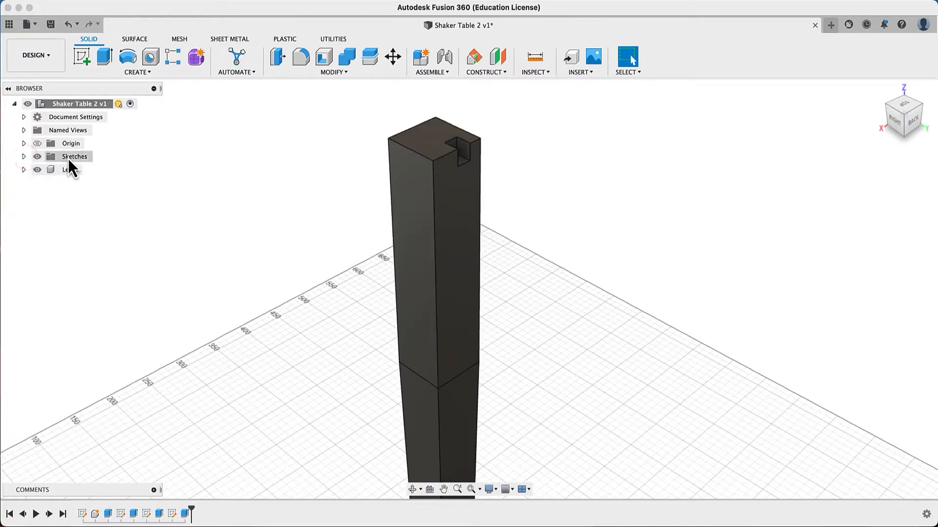
click(24, 157)
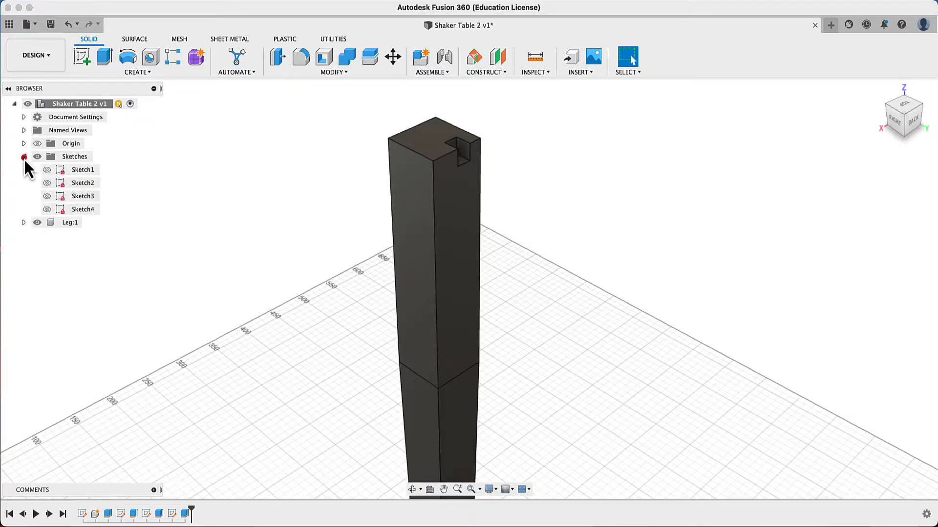
click(47, 211)
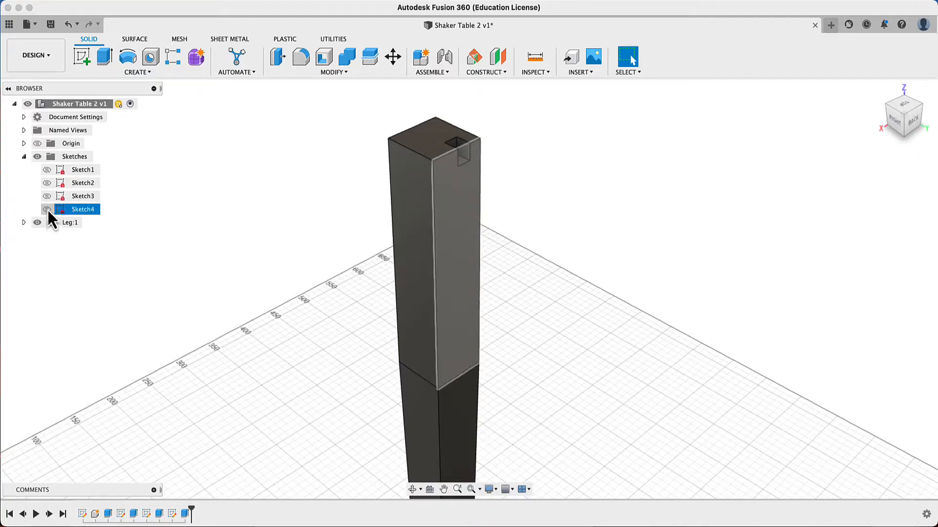
click(47, 209)
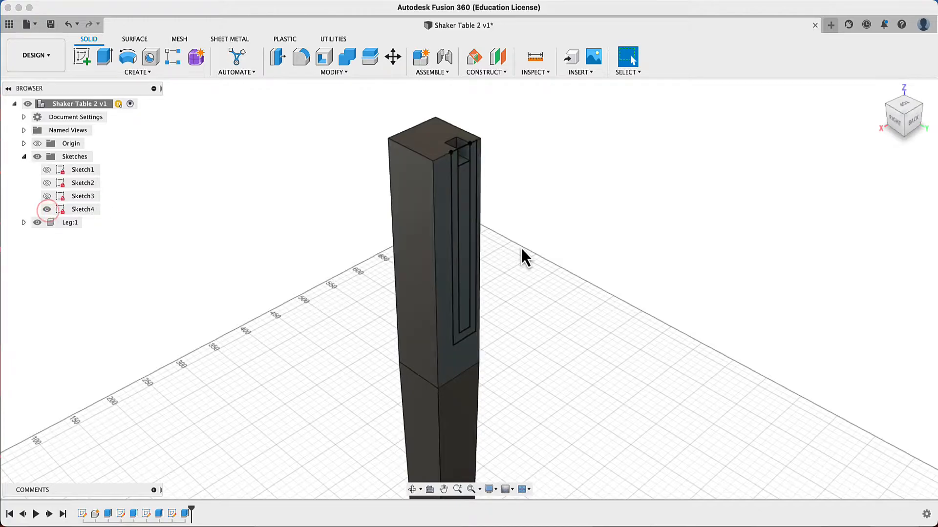
- Extrude the long inner profile below the dividing line -22 mm as a cut into the leg
click(104, 63)
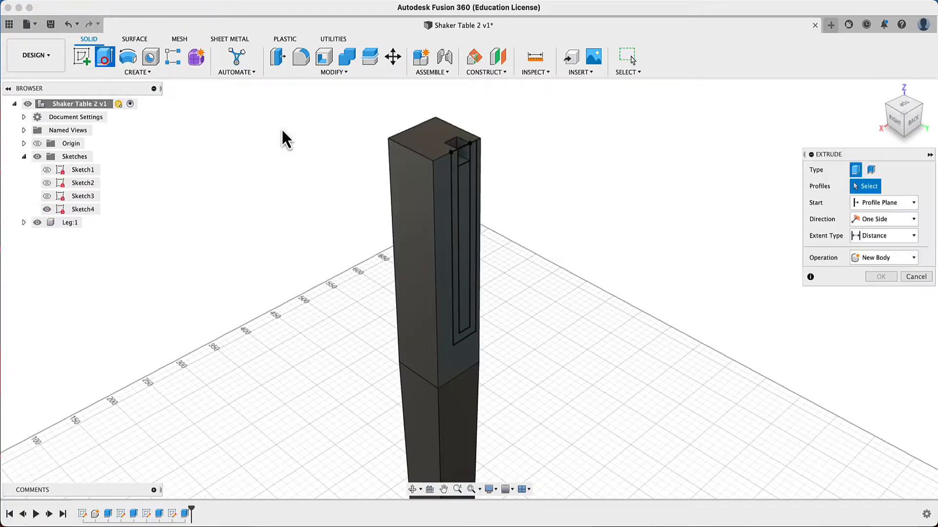
click(467, 227)
drag(472, 257, 442, 254)
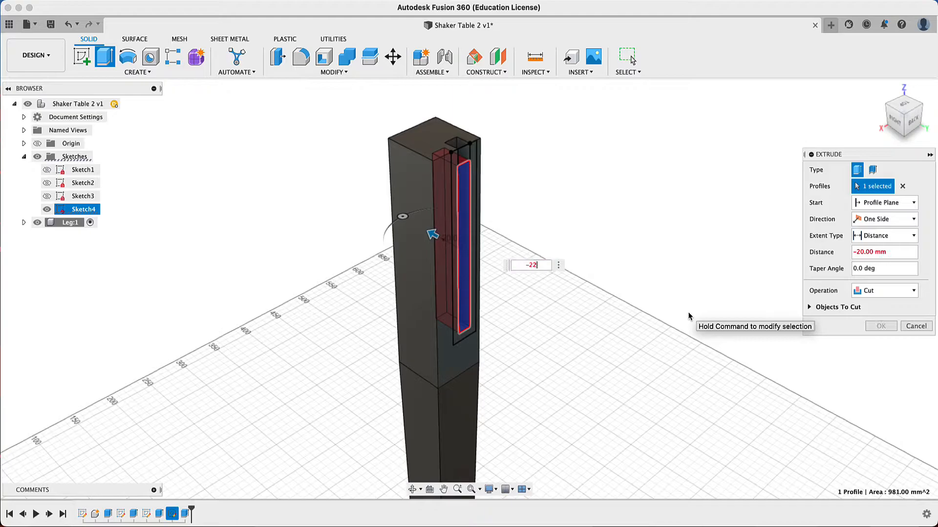
key(Return)
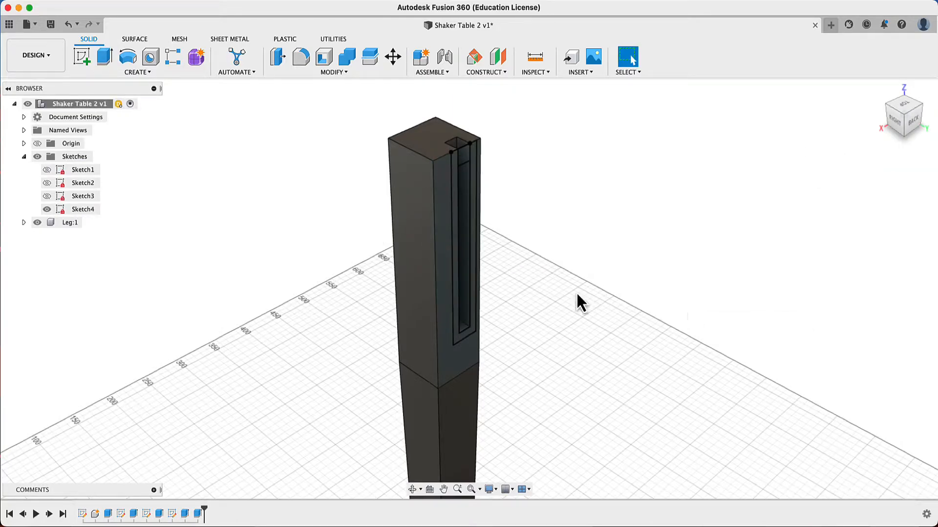
- Hide Sketch4 and examine the stepped mortise cut in the leg's upper back face from different angles
click(47, 209)
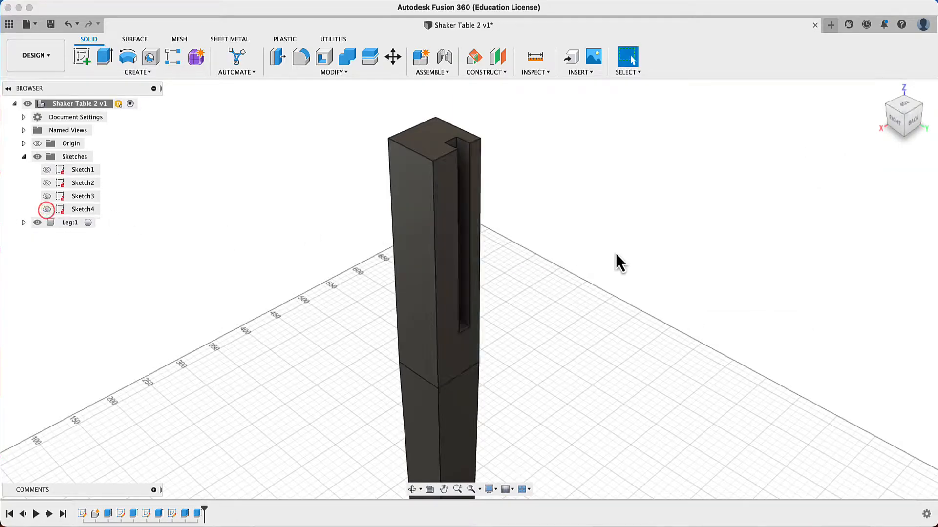
click(413, 490)
mouse_move(626, 386)
mouse_down()
mouse_move(594, 385)
mouse_move(624, 383)
mouse_move(611, 389)
mouse_up()
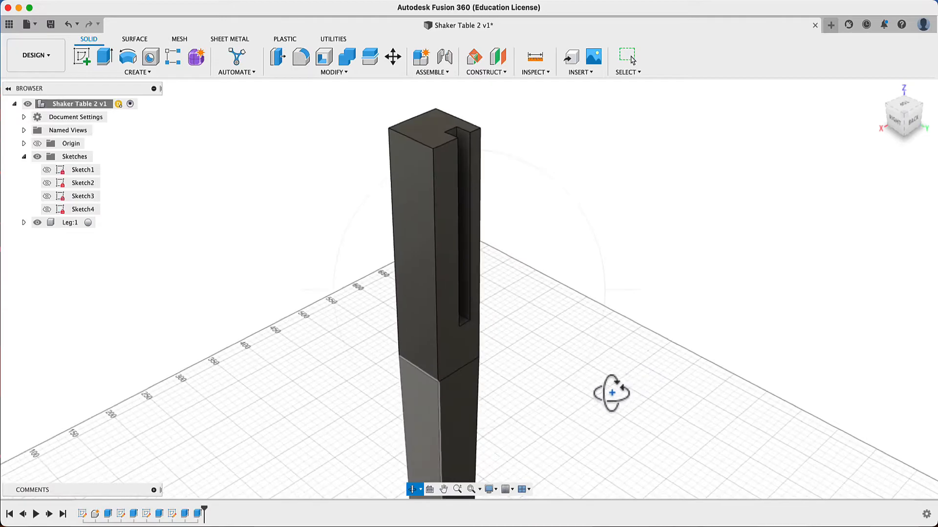
click(419, 490)
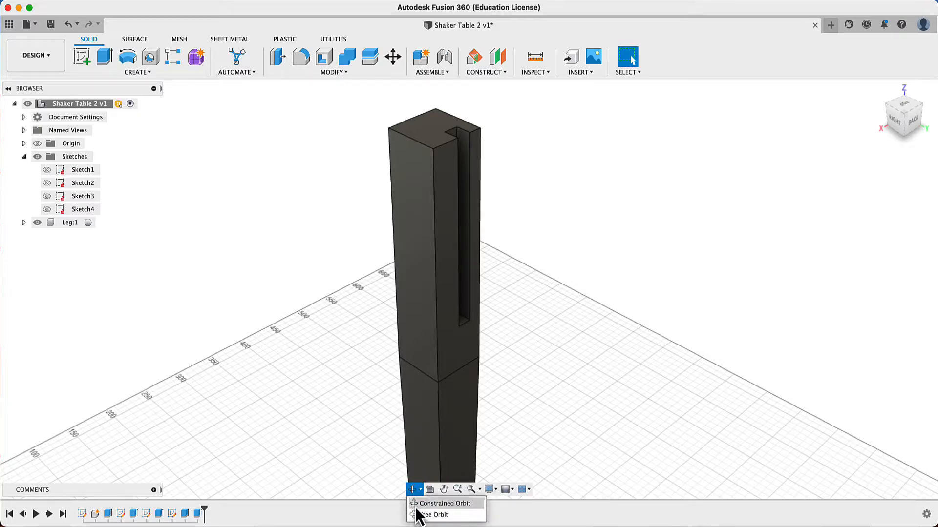
click(417, 505)
mouse_move(534, 281)
mouse_down()
mouse_move(503, 278)
mouse_move(525, 281)
mouse_up()
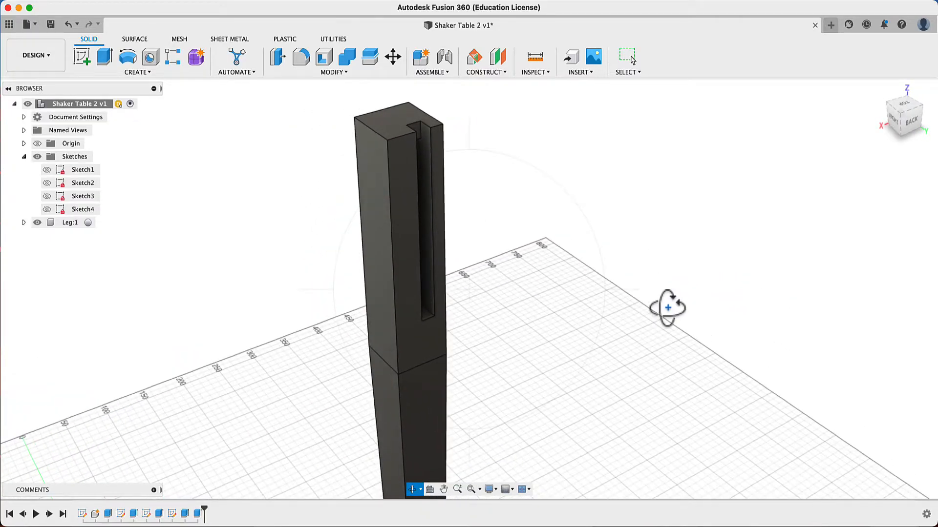
scroll(667, 307, up, 2)
scroll(666, 308, down, 3)
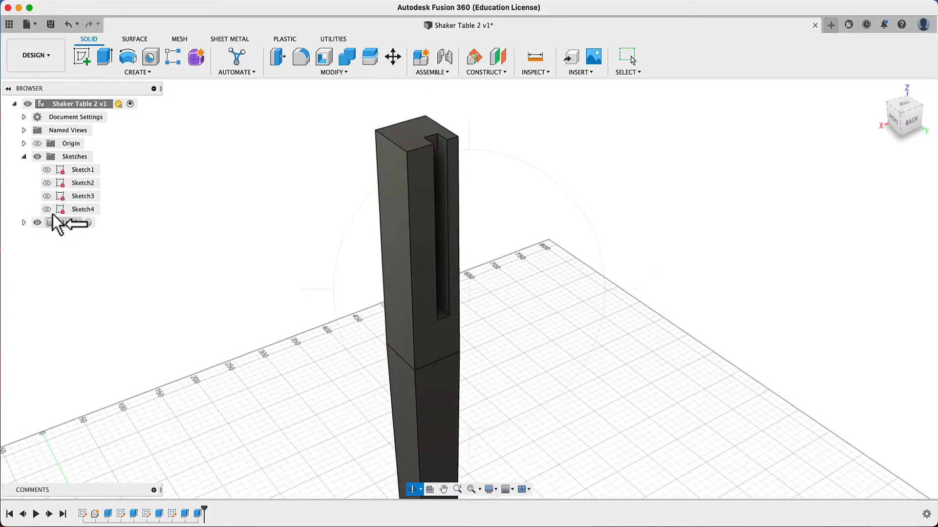
key(Escape)
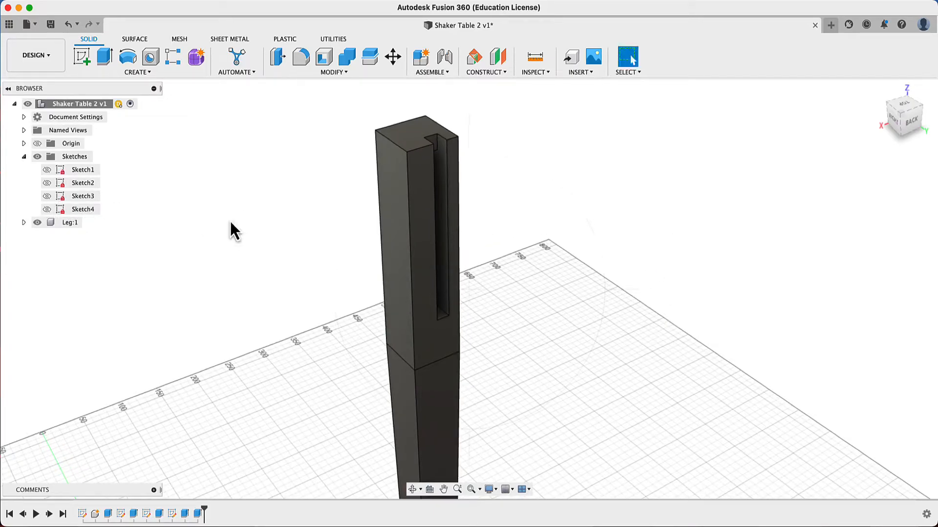
- Show Sketch4 again and hide the Leg component so only the sketch profiles remain in view
click(47, 210)
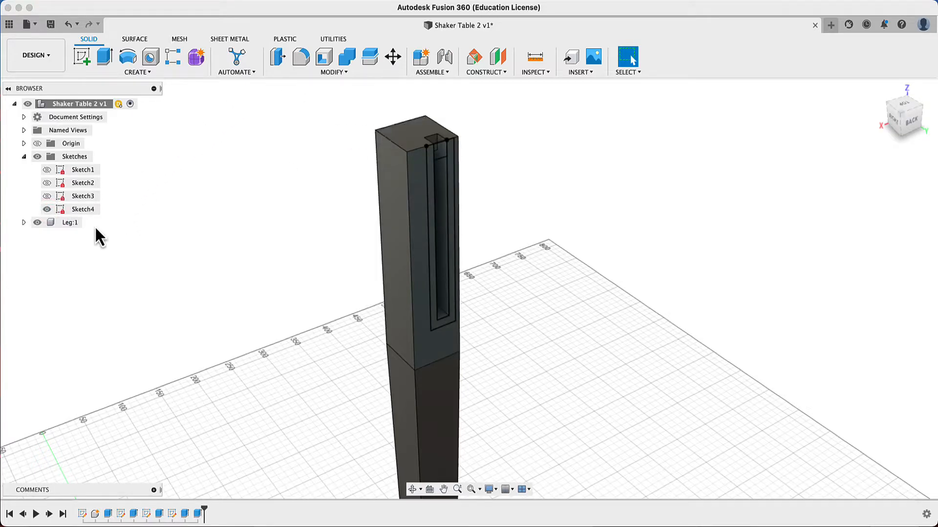
click(37, 223)
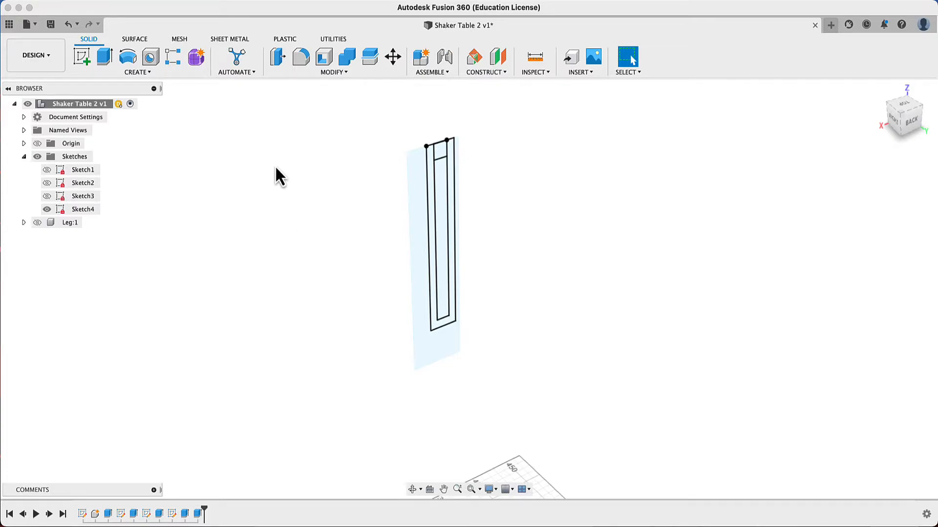
- Extrude all three Sketch4 profiles together 150 mm outward from the leg as a new apron body
click(104, 59)
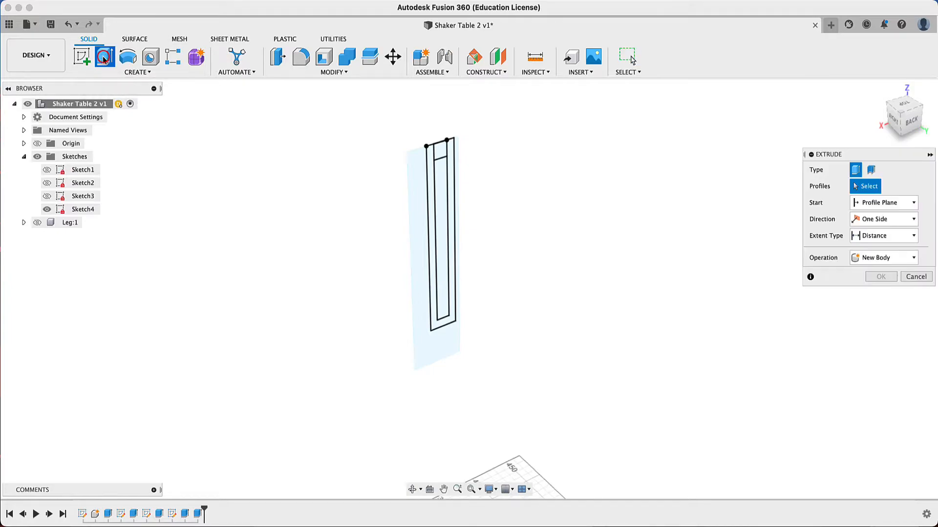
scroll(434, 176, up, 3)
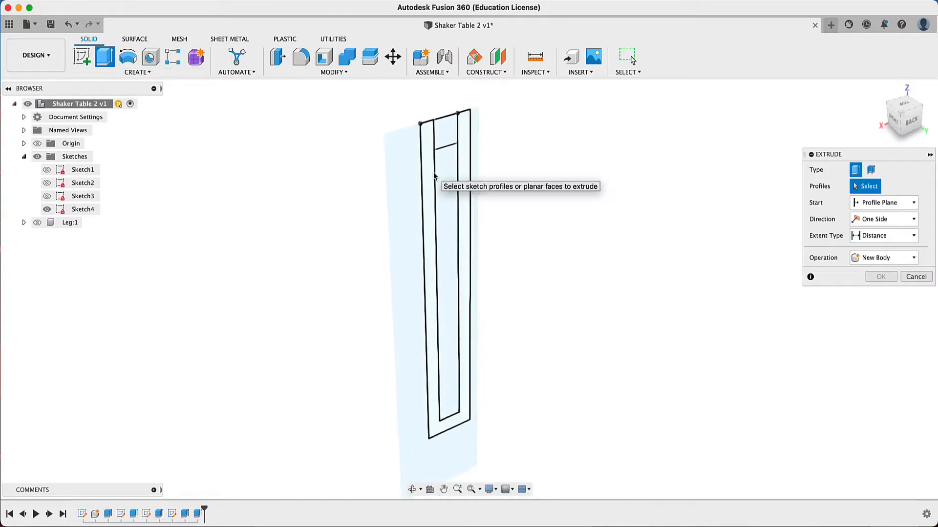
scroll(434, 176, up, 2)
click(424, 179)
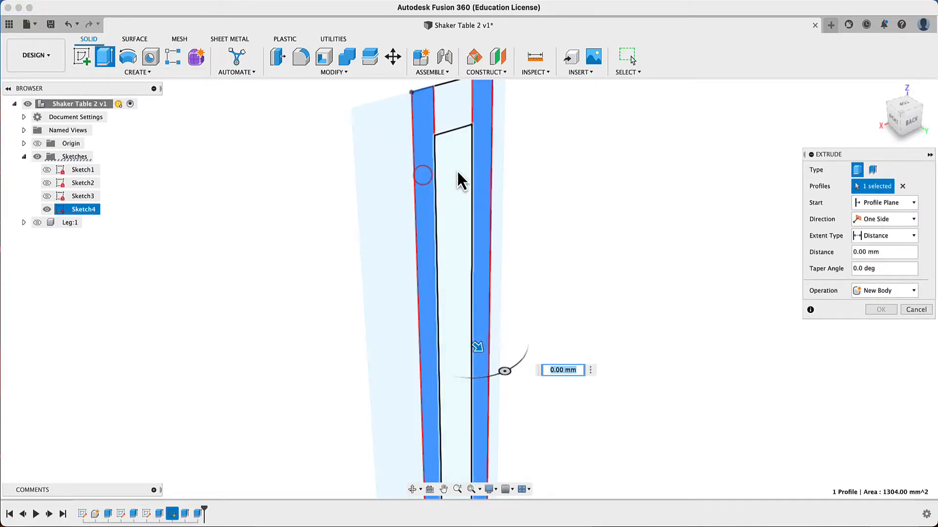
scroll(457, 172, down, 4)
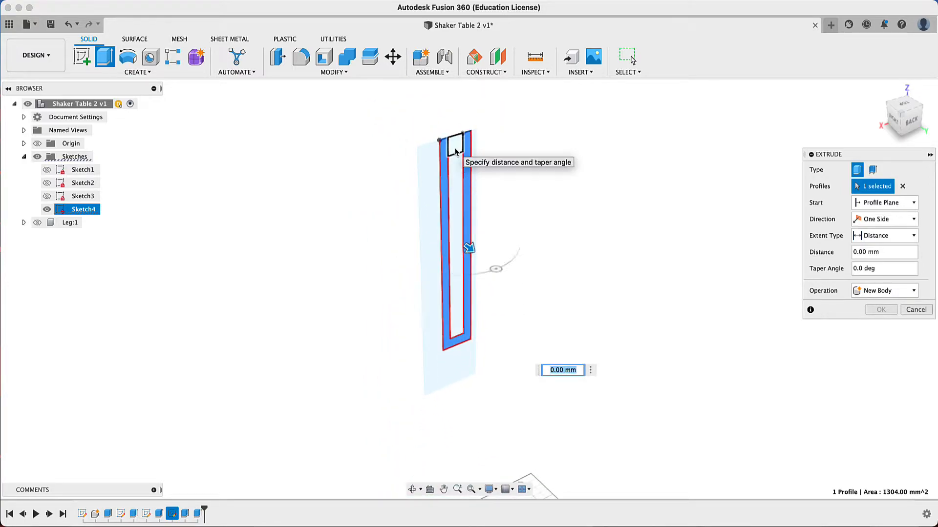
click(455, 152)
click(455, 186)
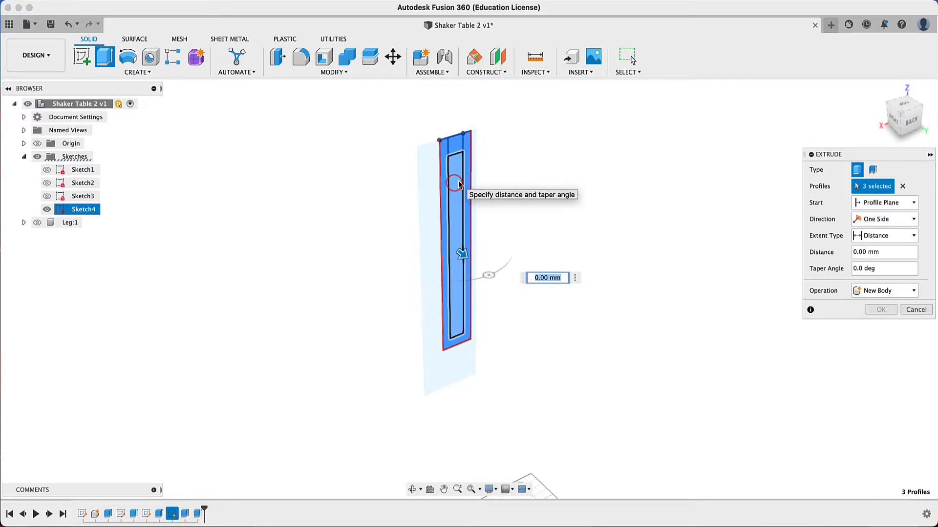
drag(464, 255, 496, 274)
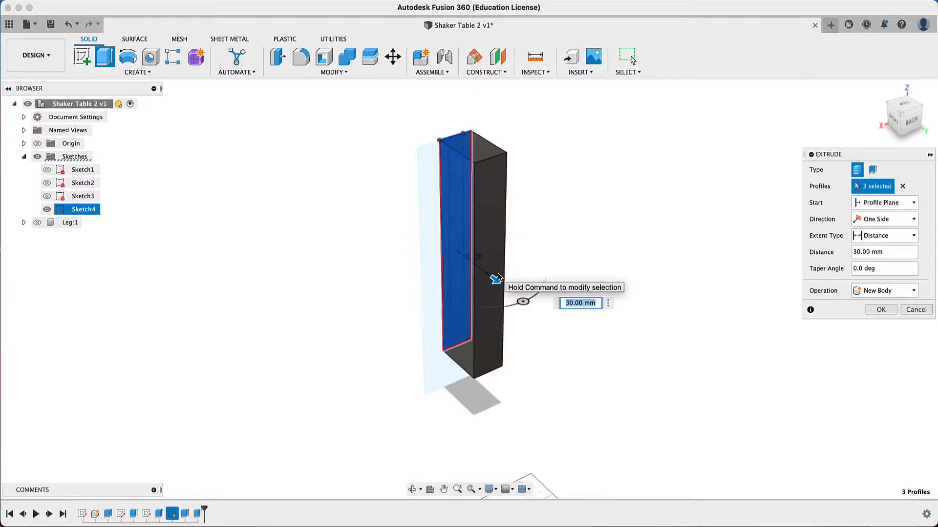
text(150)
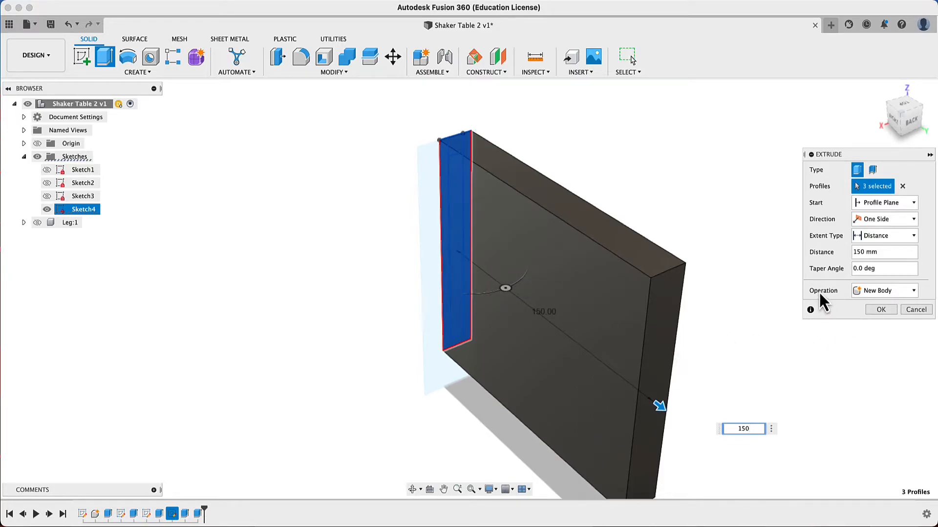
click(914, 292)
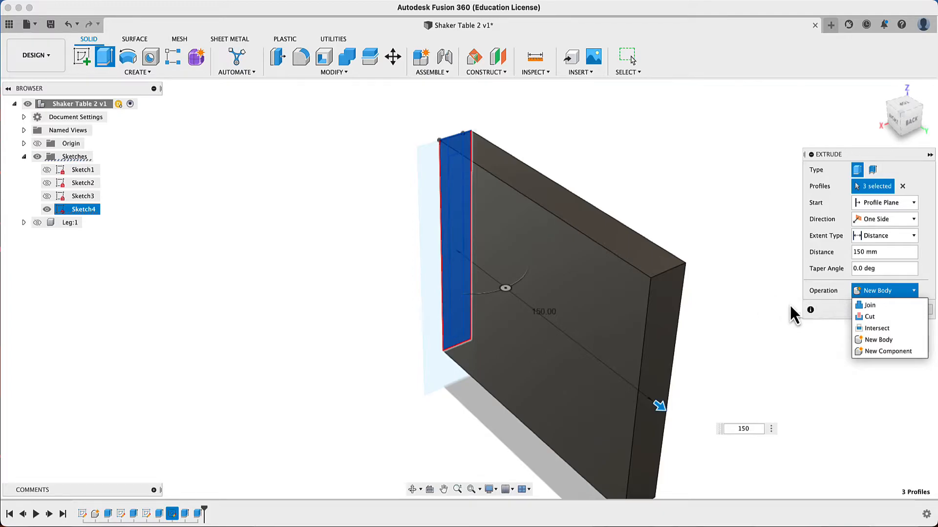
click(763, 297)
click(882, 311)
- Extrude the small upper profile of the inner rectangle -10 mm, joined to the apron body's tenon end
scroll(783, 280, down, 5)
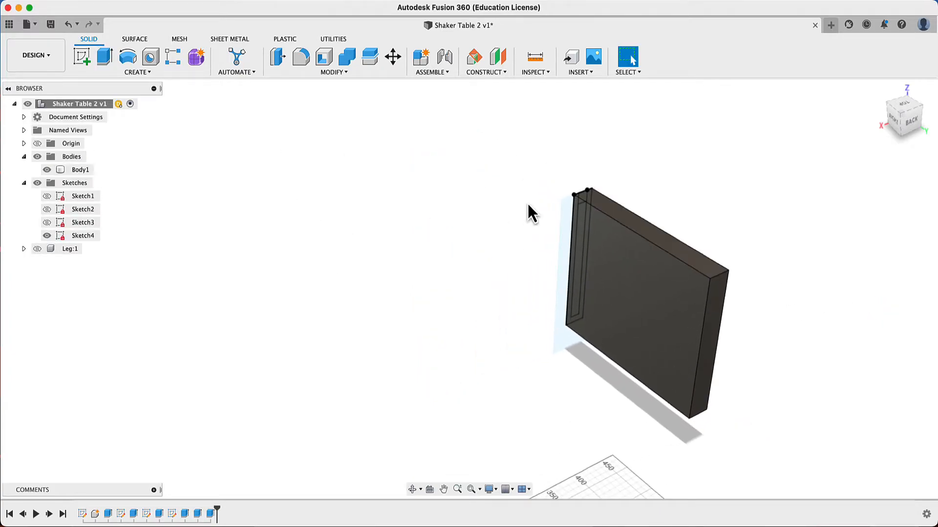
click(411, 489)
drag(356, 242, 438, 268)
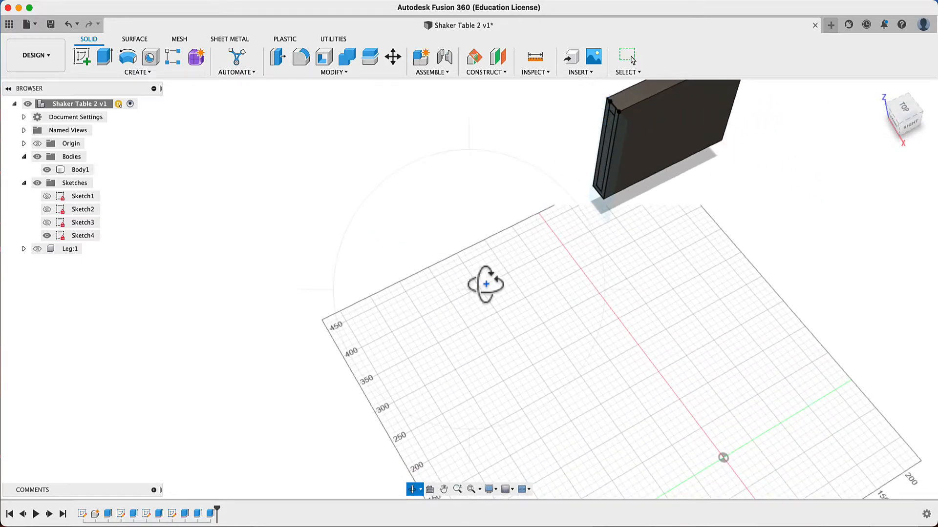
click(443, 489)
drag(532, 255, 609, 251)
scroll(614, 248, up, 3)
scroll(614, 248, up, 4)
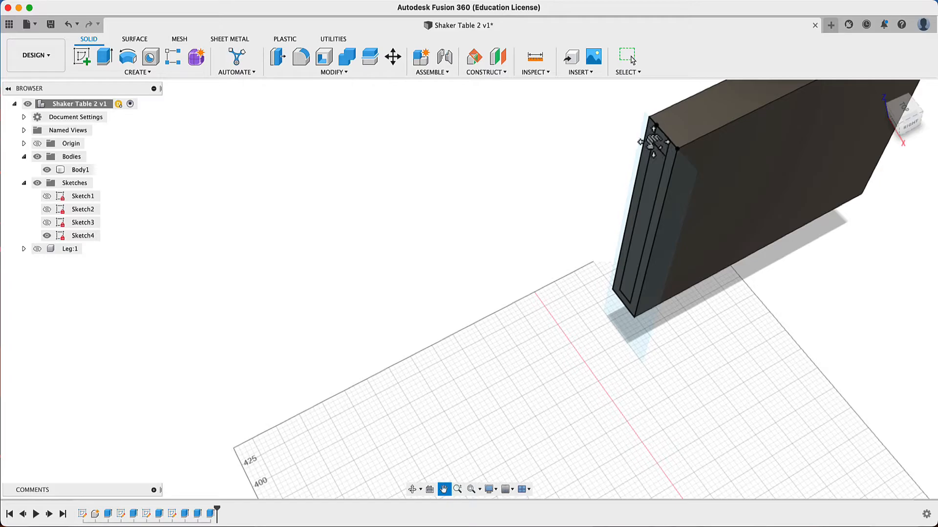
click(104, 58)
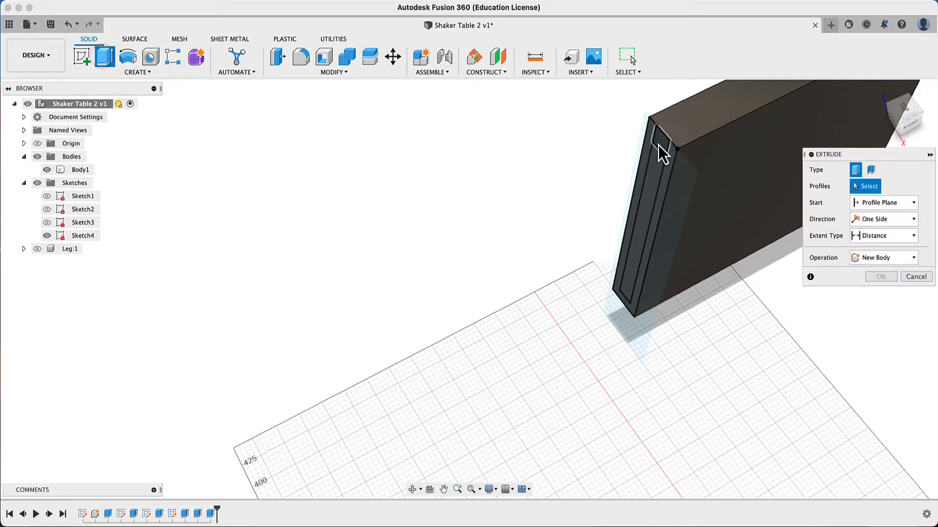
click(658, 145)
drag(674, 143, 651, 142)
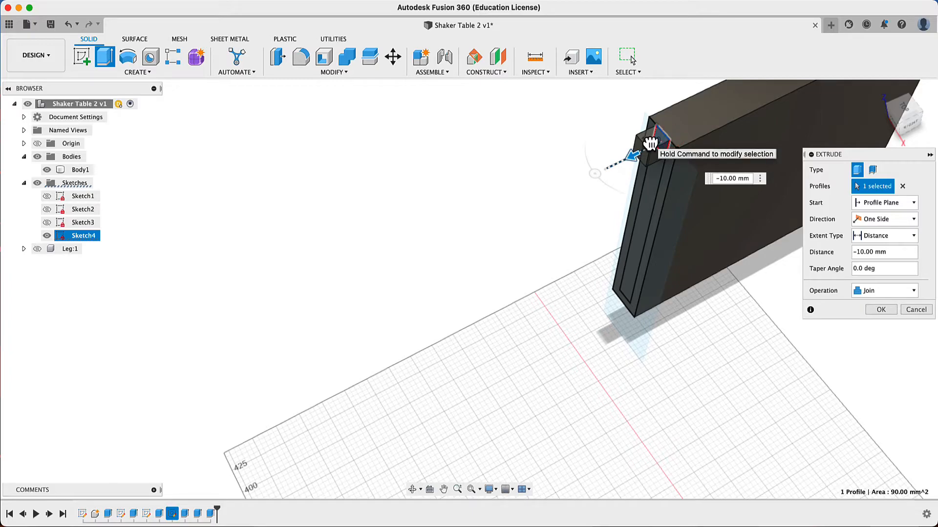
drag(650, 143, 650, 142)
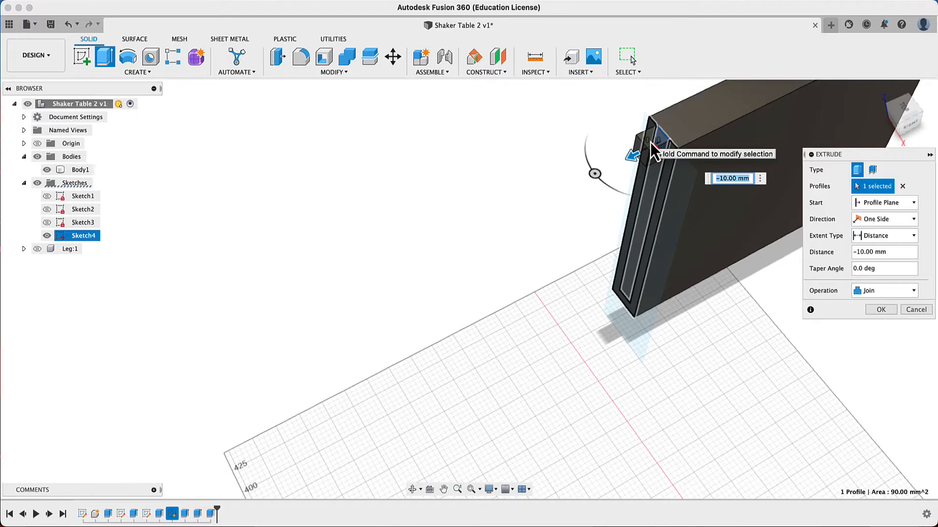
click(880, 311)
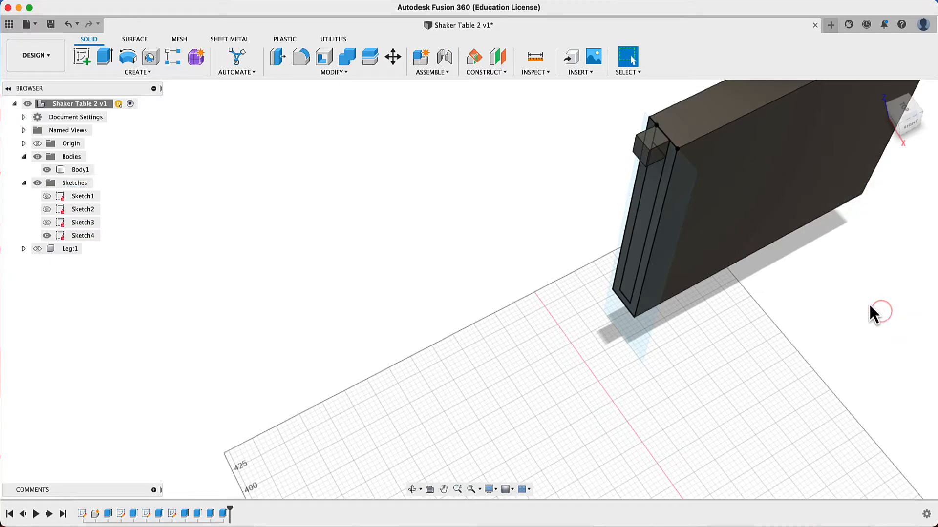
- Extrude the long inner profile below the dividing line -22 mm, joined to the apron as the main tenon
click(104, 56)
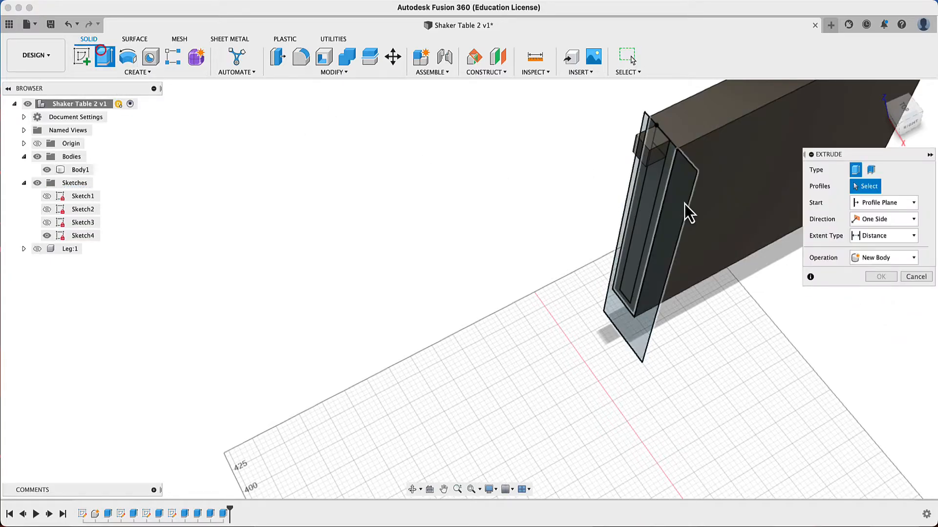
click(651, 200)
drag(651, 227, 610, 236)
text(-22)
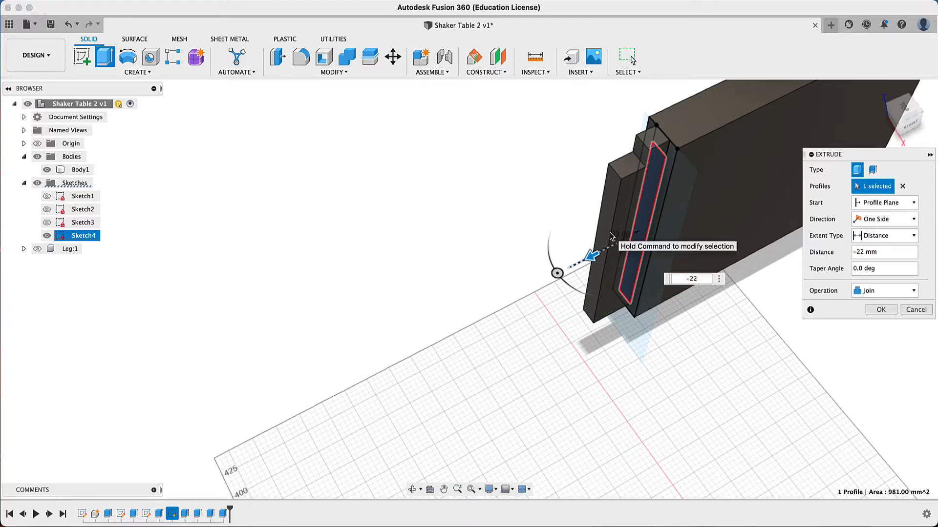
key(Return)
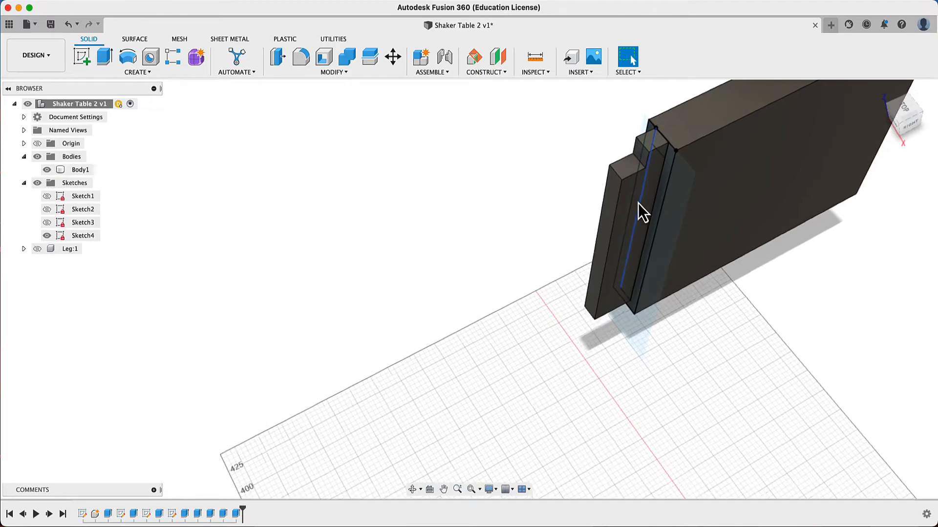
- Mirror the apron body across its plain end face opposite the tenon, with object type Bodies and the Join operation
scroll(637, 203, down, 4)
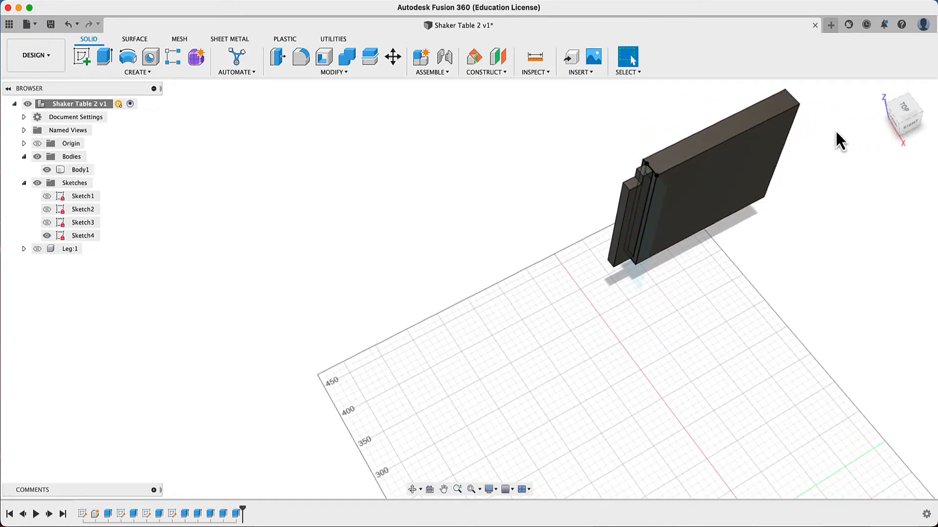
click(880, 91)
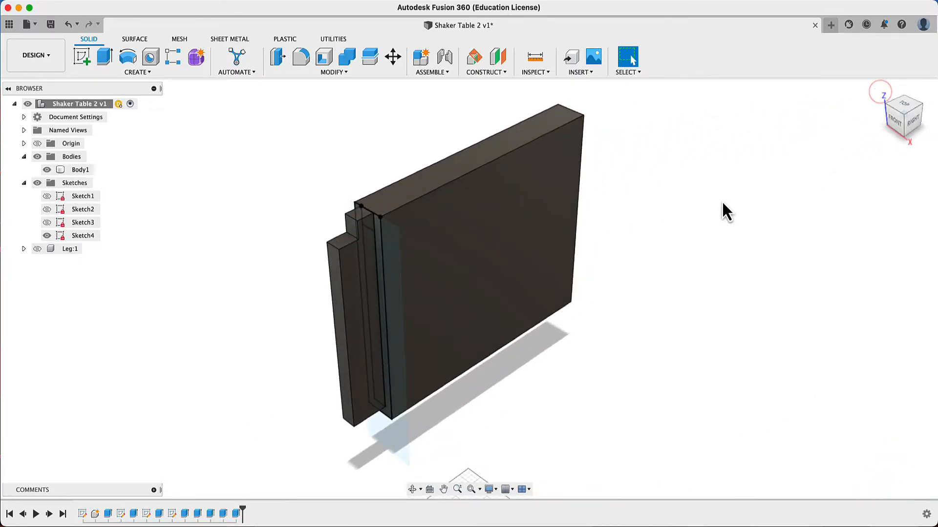
scroll(631, 271, up, 3)
scroll(631, 273, down, 4)
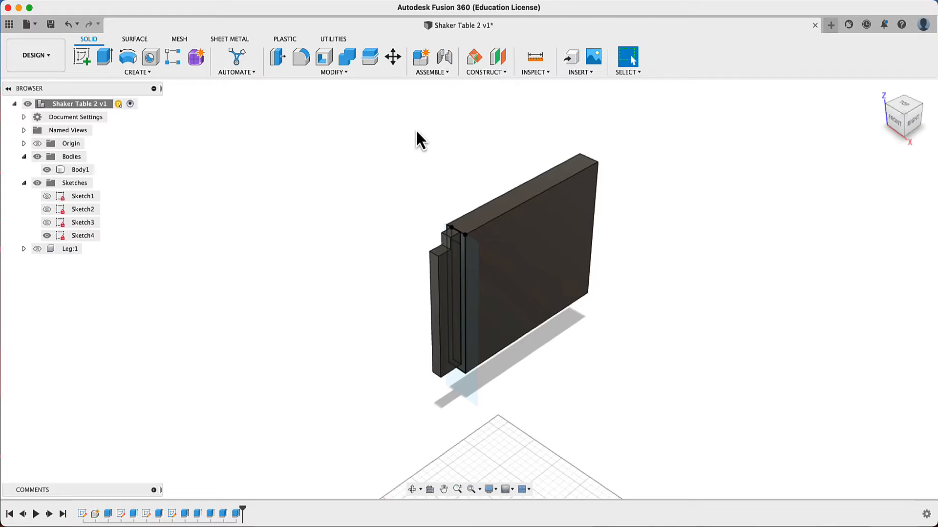
click(138, 73)
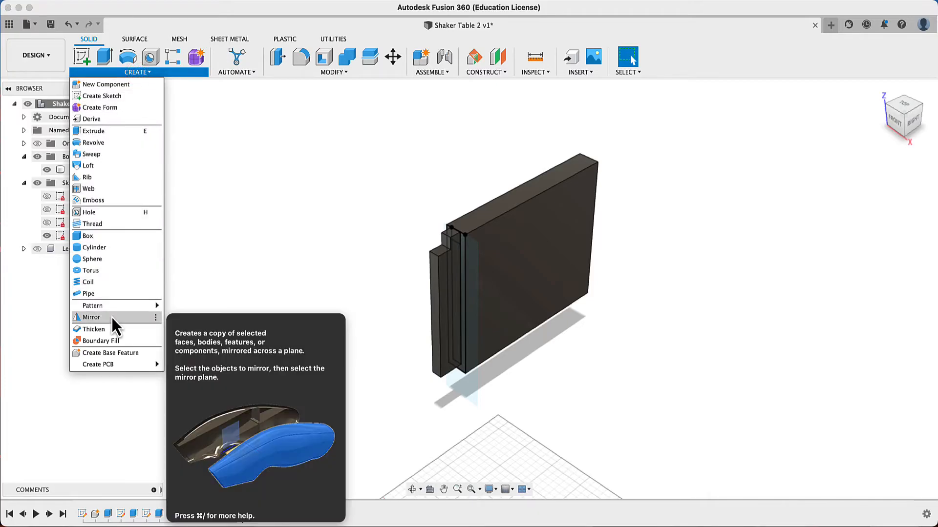
click(111, 316)
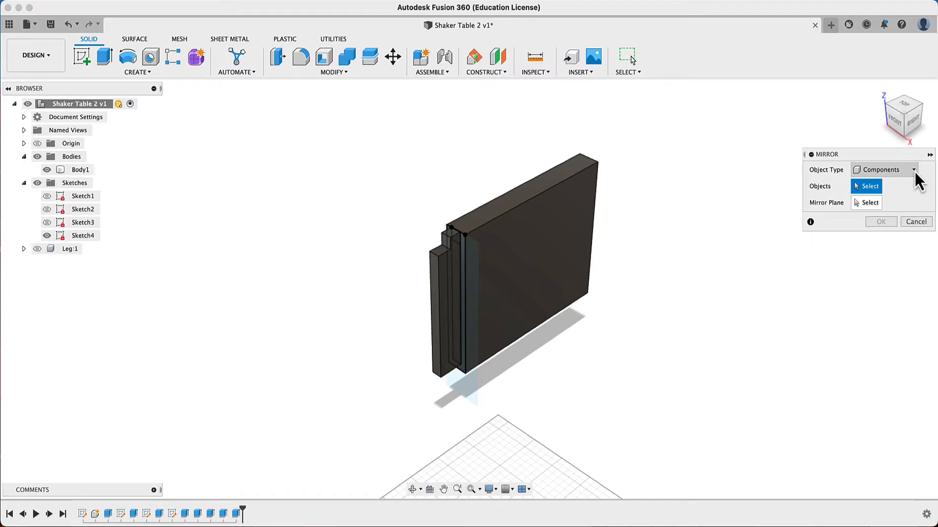
click(915, 172)
click(871, 185)
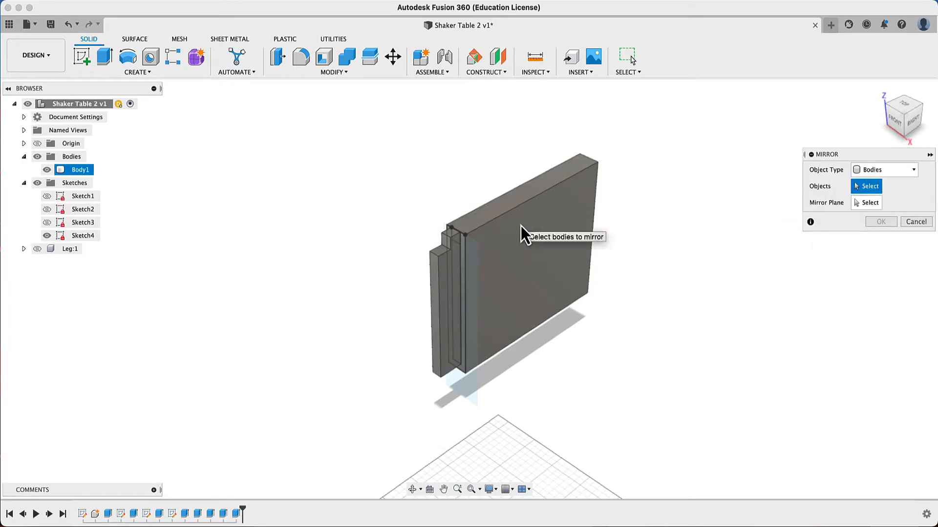
click(92, 171)
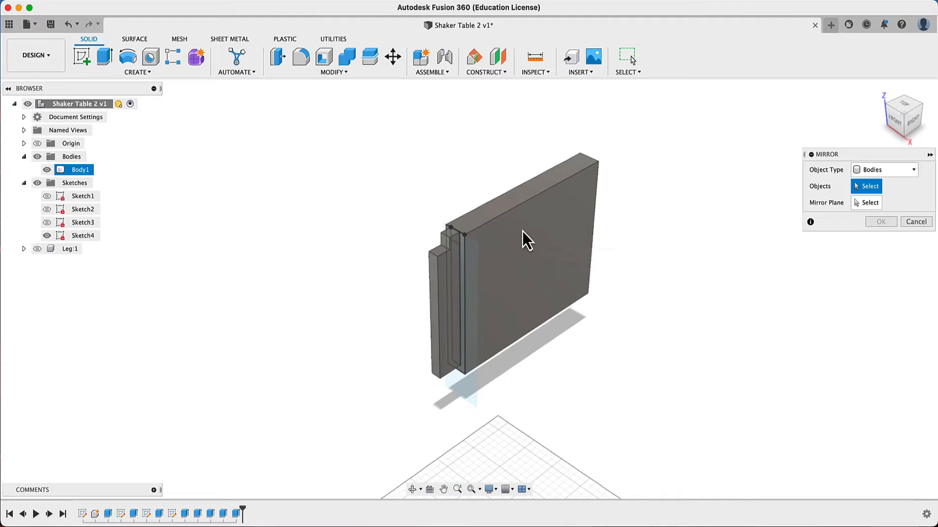
click(530, 228)
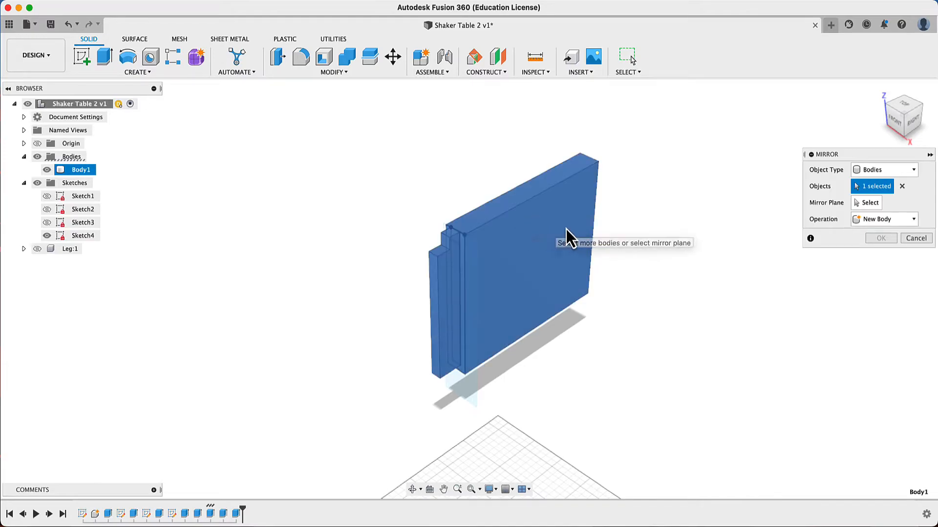
click(869, 203)
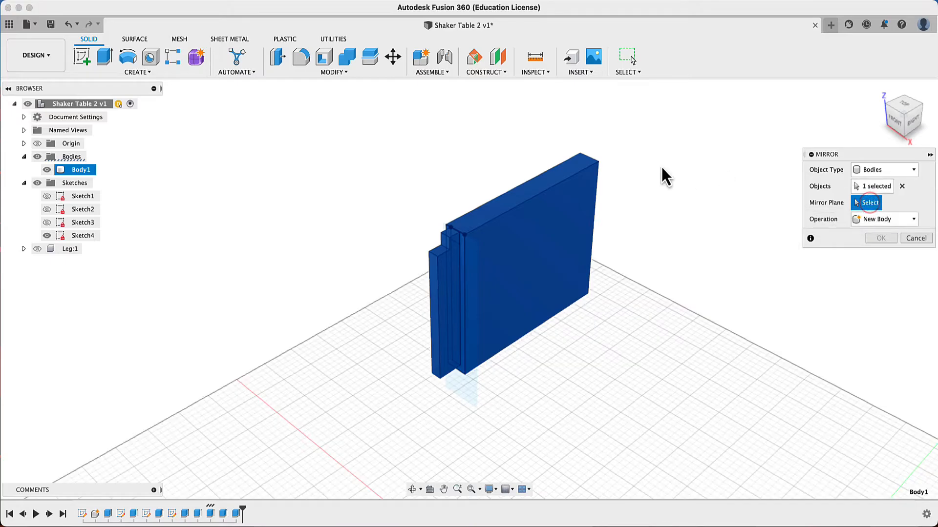
click(922, 107)
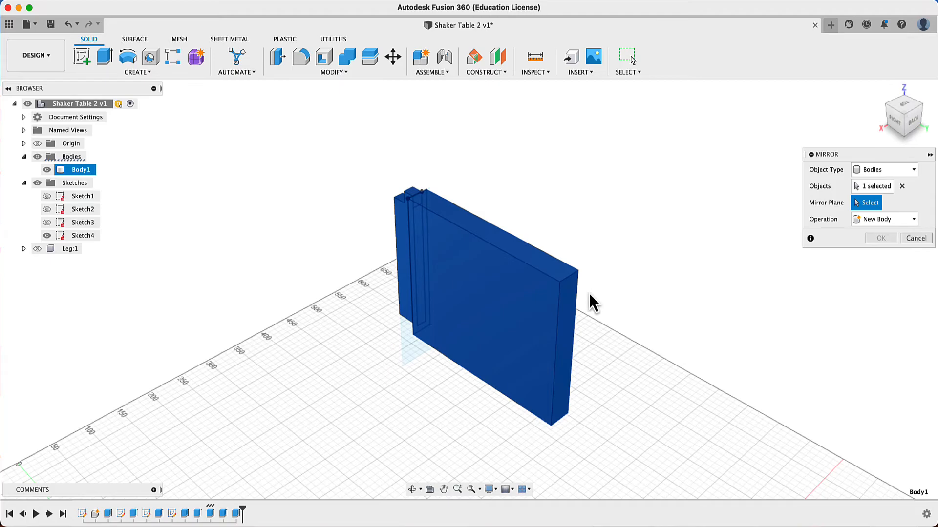
click(566, 320)
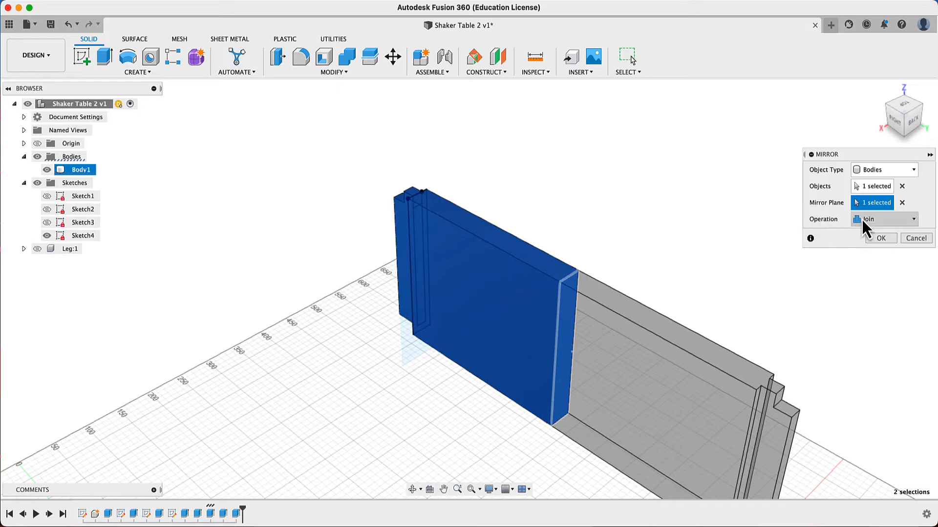
click(914, 220)
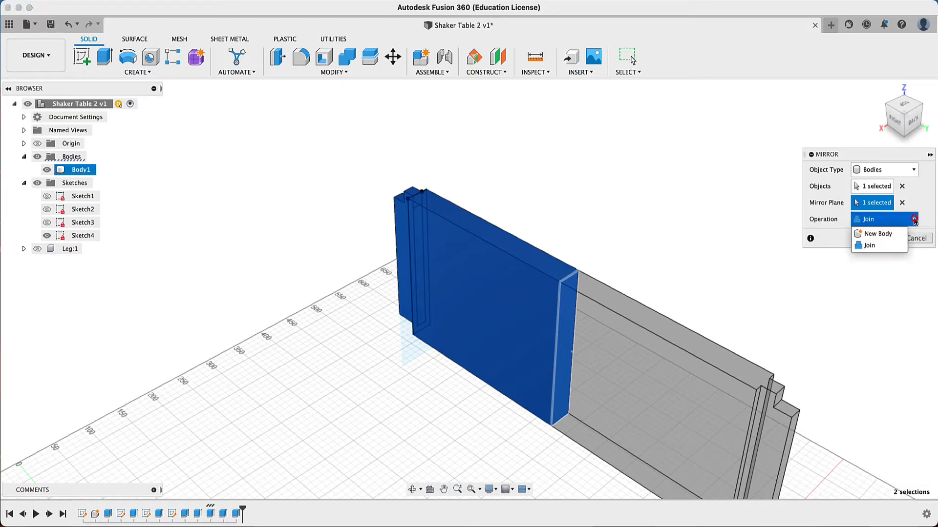
click(875, 220)
click(874, 239)
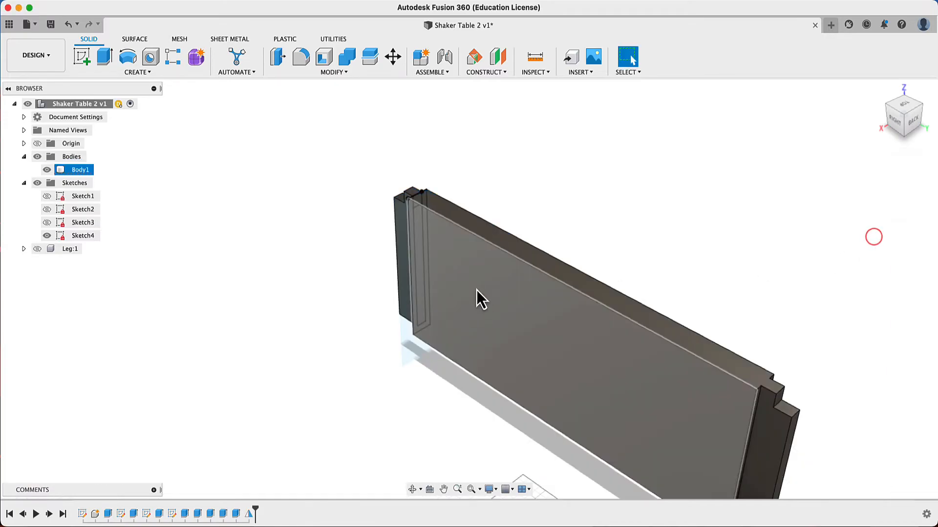
- Create a component from the full-length apron body with tenons at both ends
scroll(528, 292, up, 3)
scroll(528, 291, down, 5)
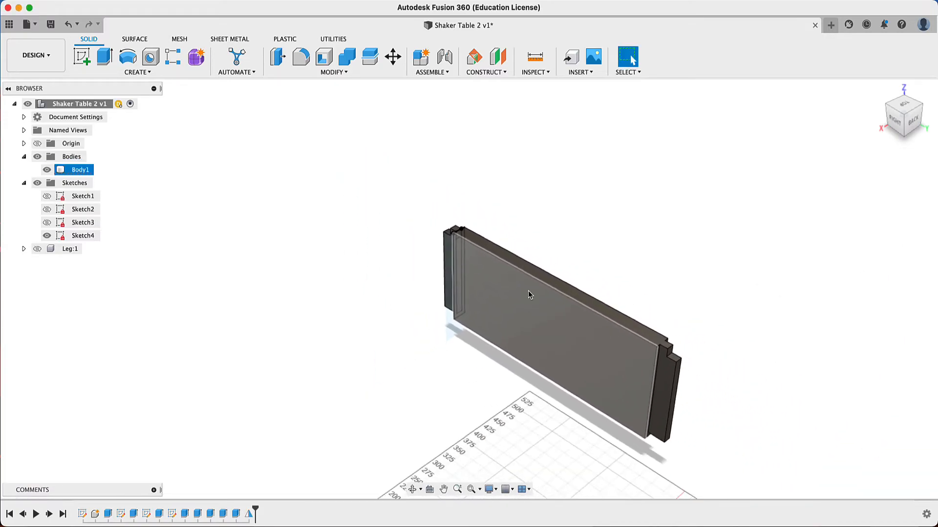
click(305, 151)
click(671, 367)
click(256, 238)
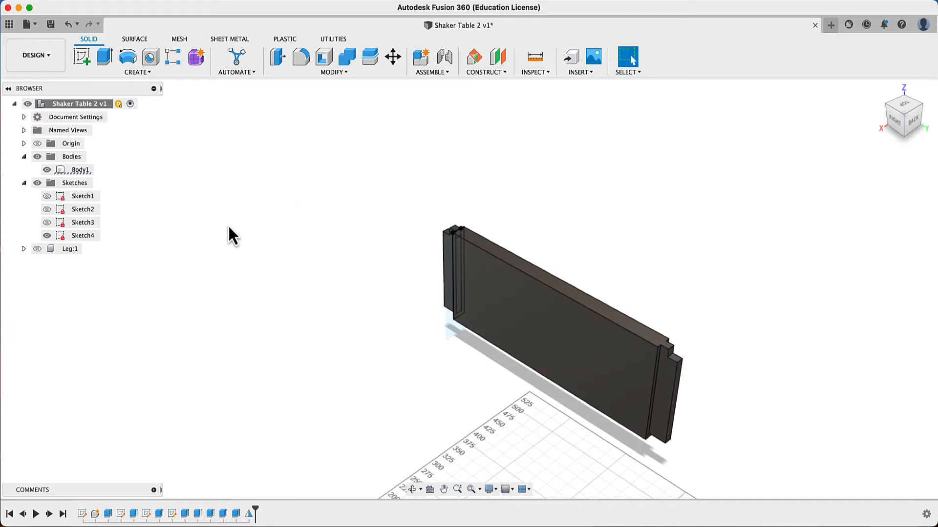
click(531, 309)
click(80, 172)
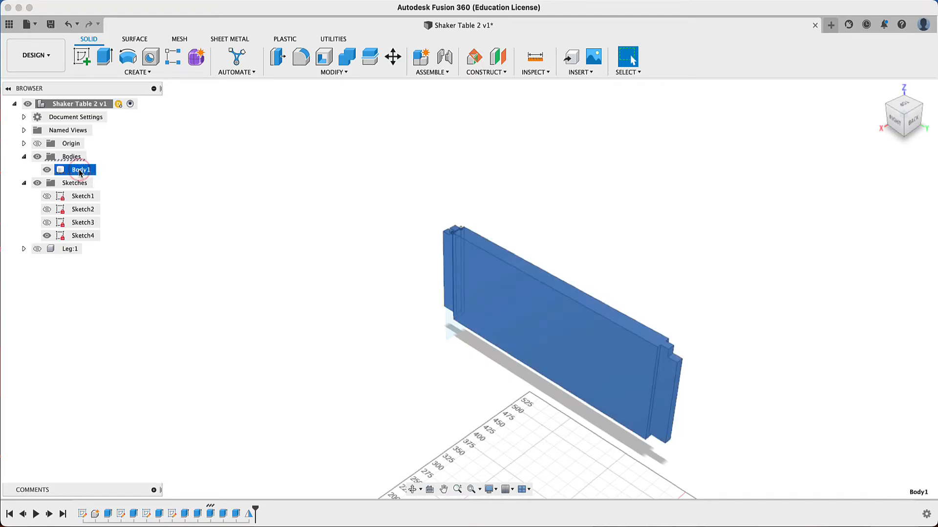
right_click(80, 172)
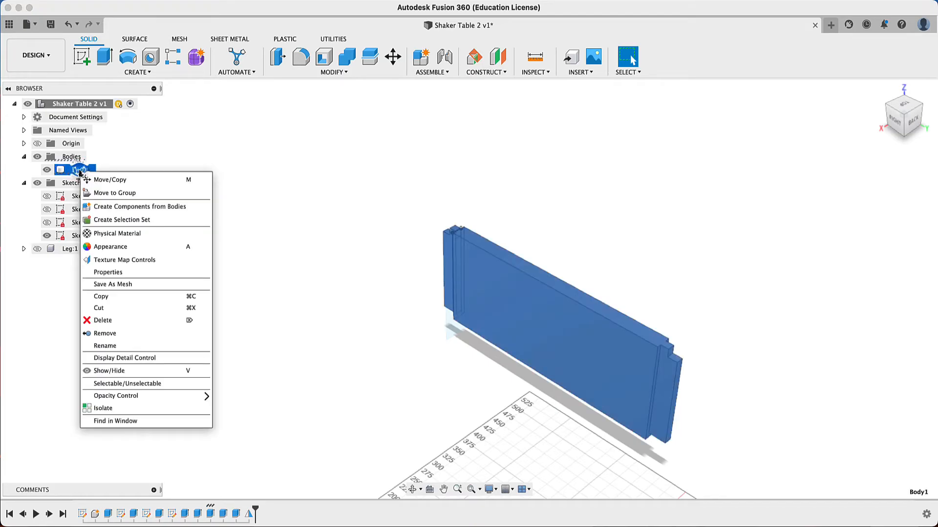
click(110, 209)
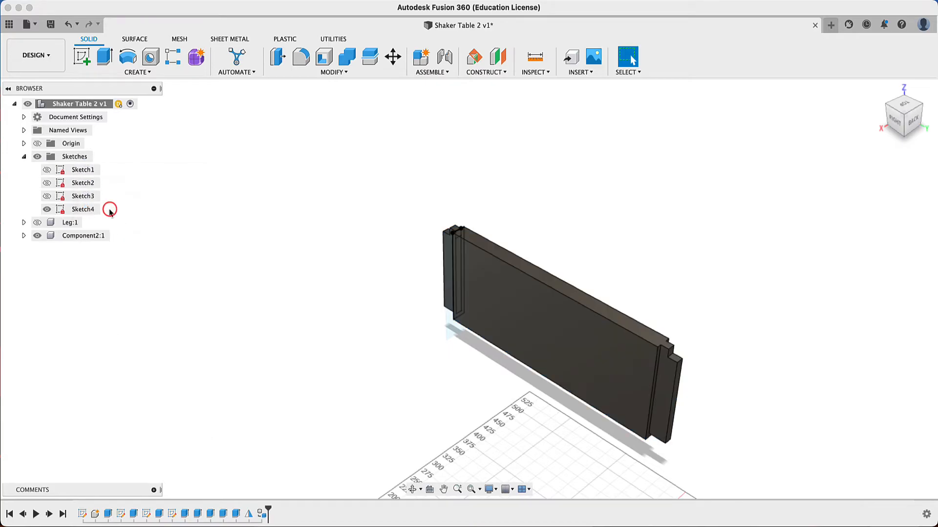
- Rename the new apron component as Side rail
right_click(71, 235)
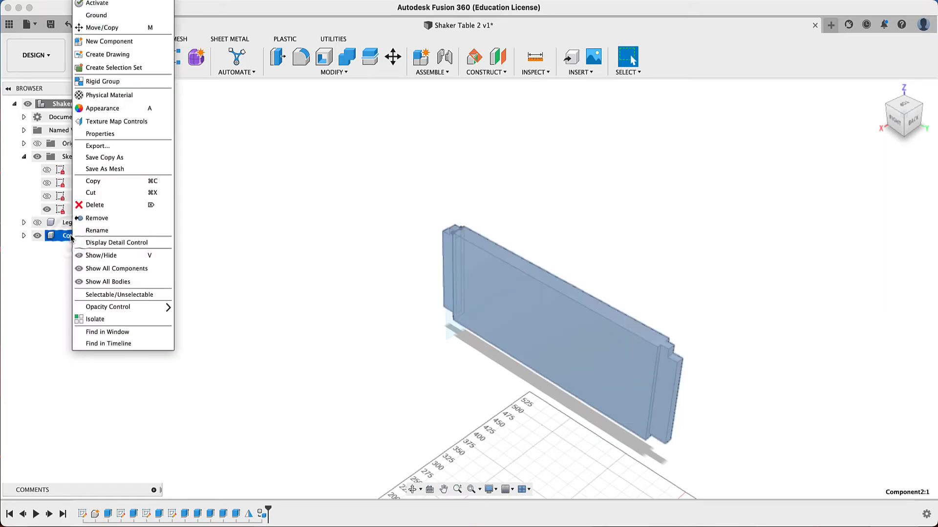
click(86, 230)
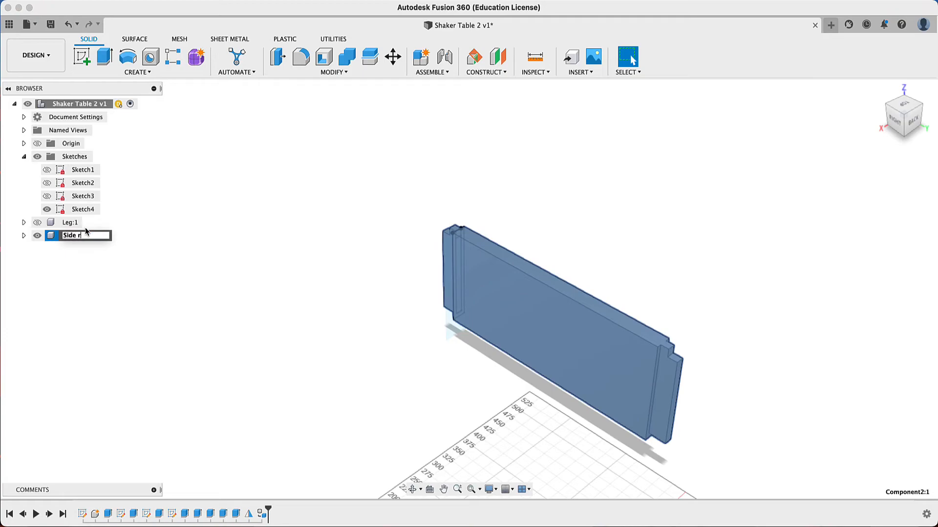
click(183, 319)
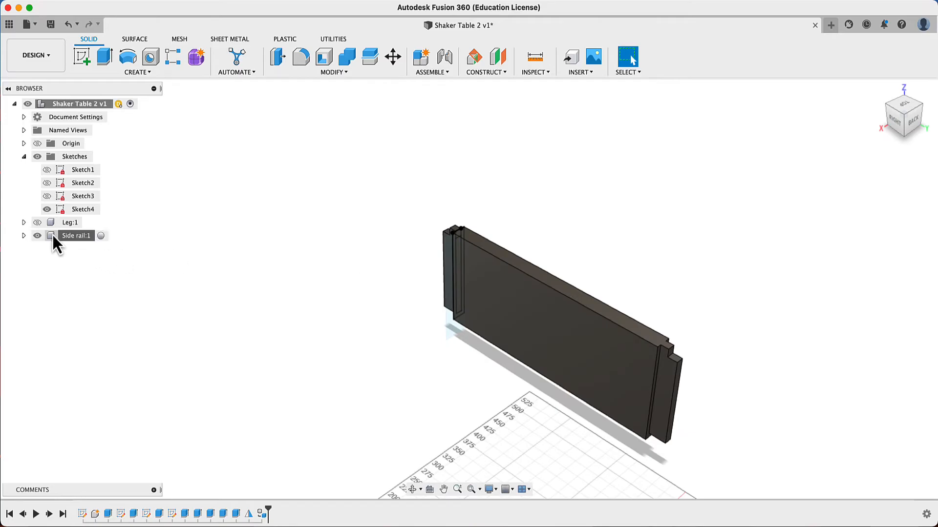
- Show the Leg component again together with the side rail
click(37, 224)
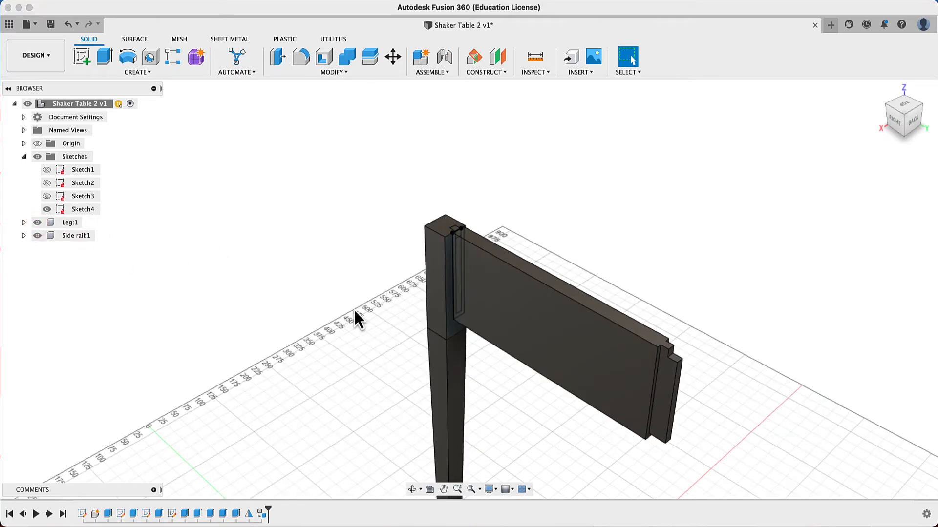
scroll(354, 309, down, 5)
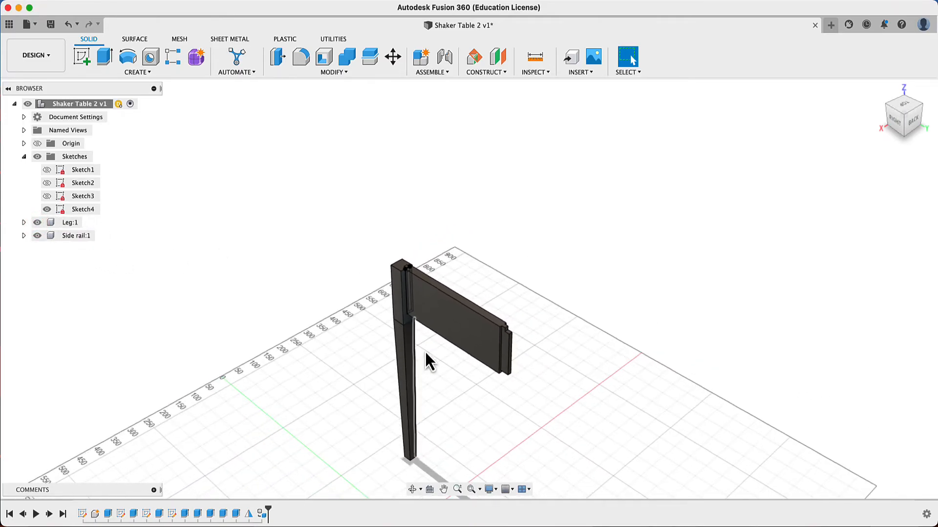
click(444, 490)
drag(511, 458, 569, 339)
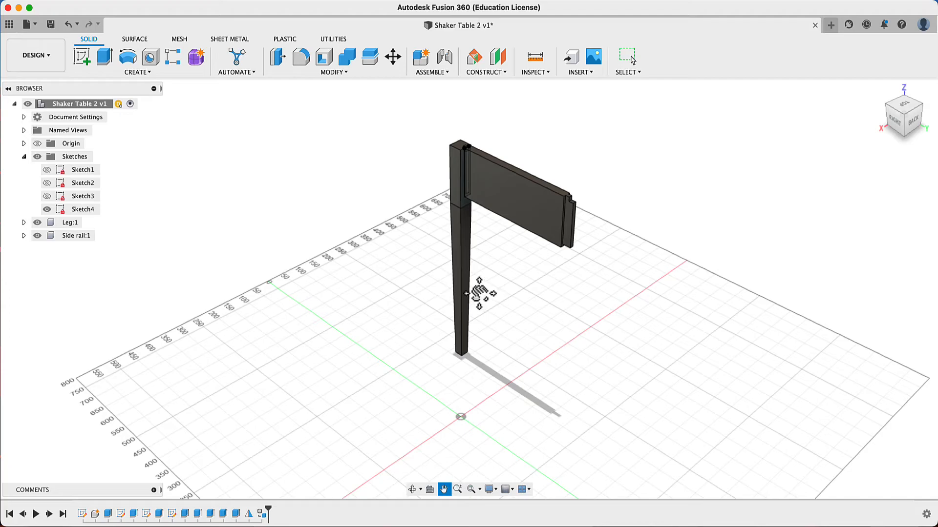
key(Escape)
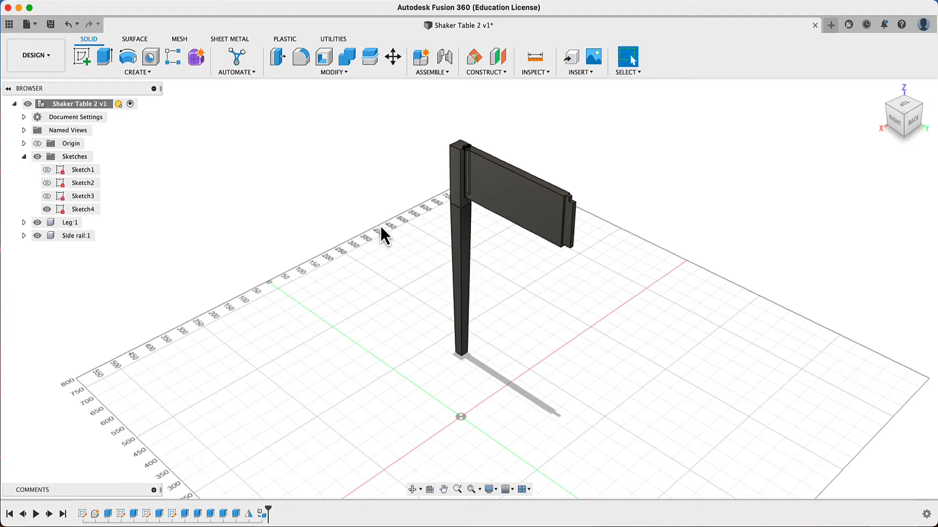
- Mirror the Leg component across the vertical XZ origin plane to place a second leg at the rail's free end
click(138, 73)
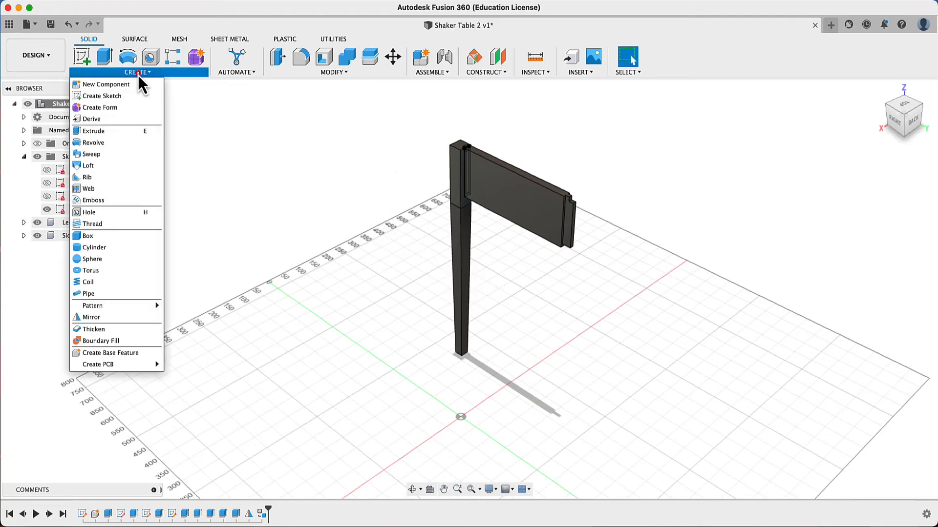
click(104, 318)
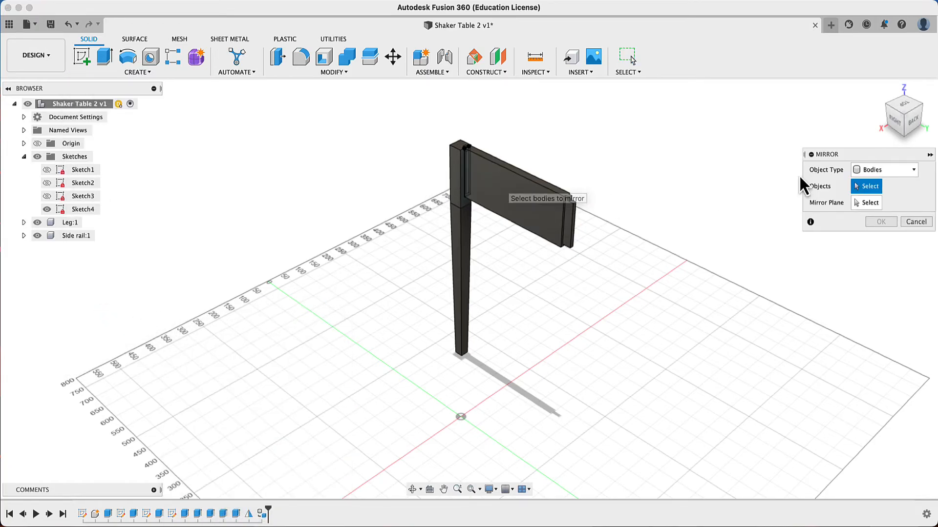
click(913, 170)
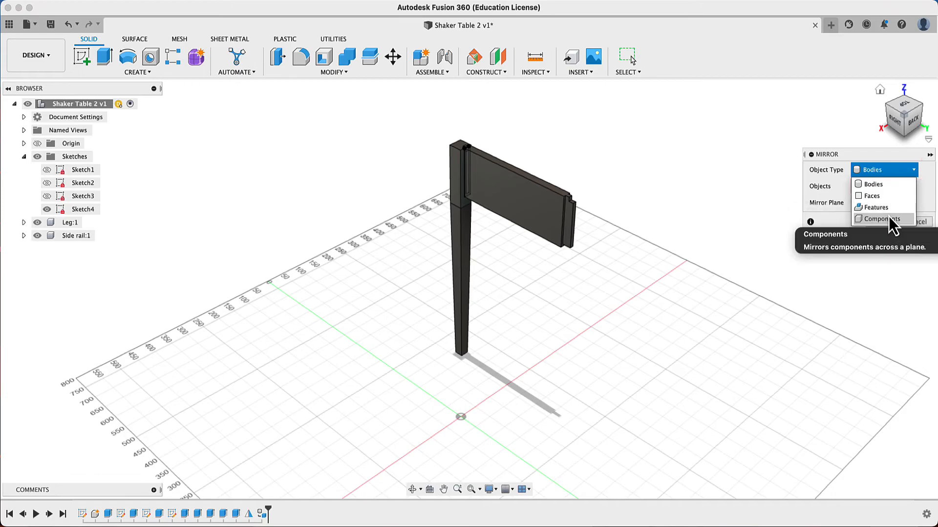
click(872, 220)
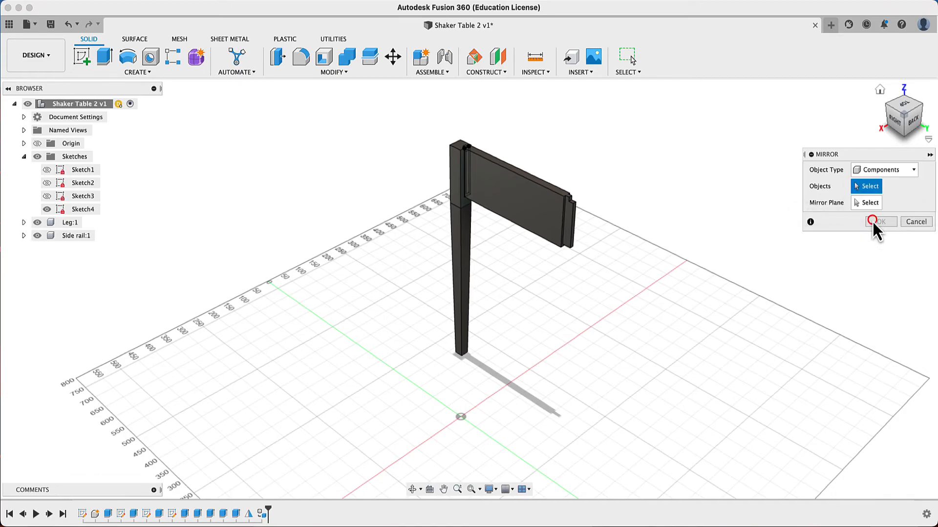
click(454, 168)
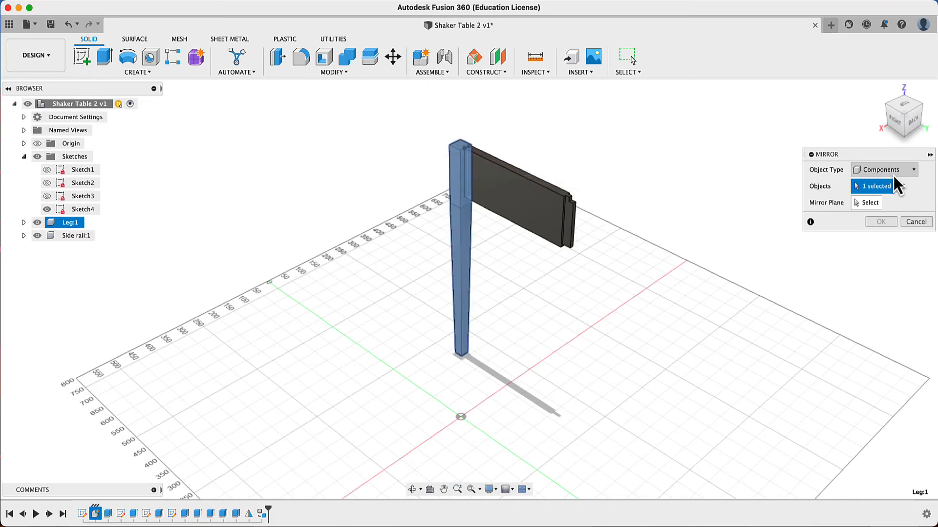
click(868, 204)
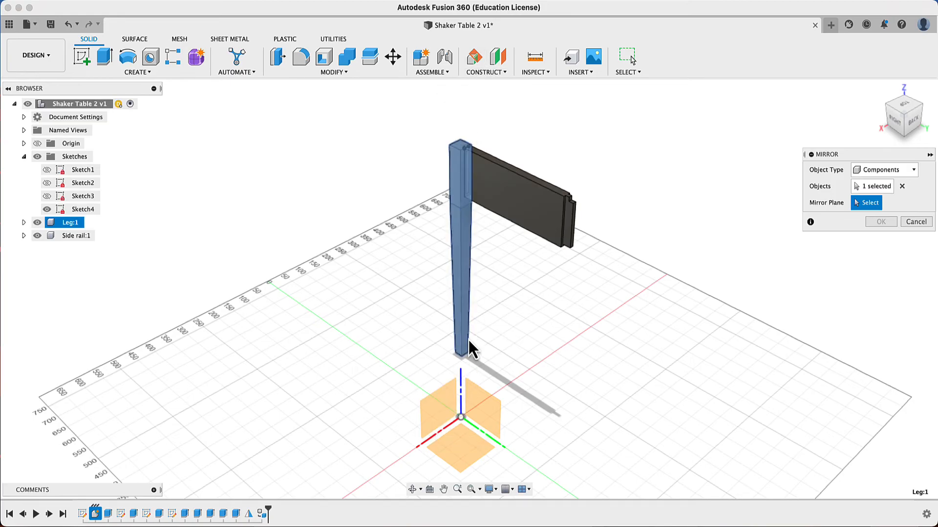
click(439, 413)
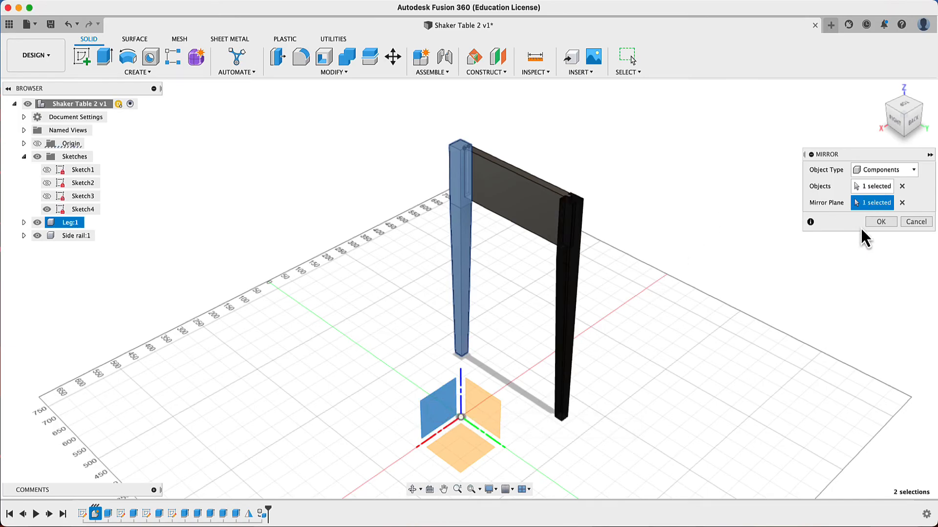
click(882, 222)
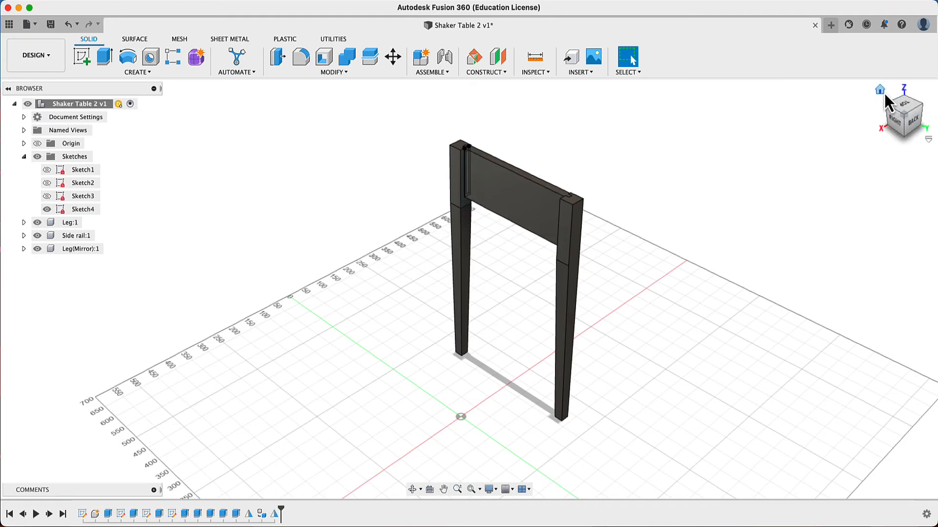
- Return to the home view and hide Sketch4
click(881, 91)
click(881, 91)
click(47, 209)
scroll(294, 193, down, 2)
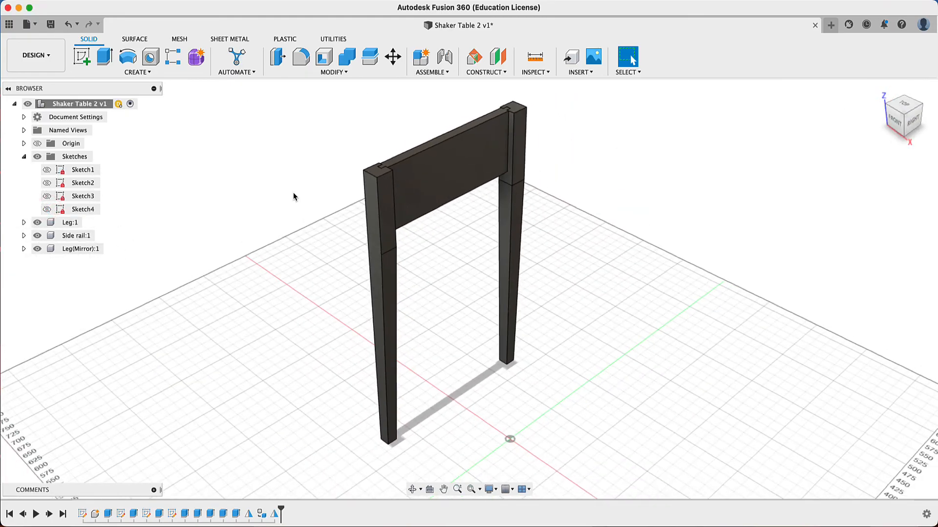